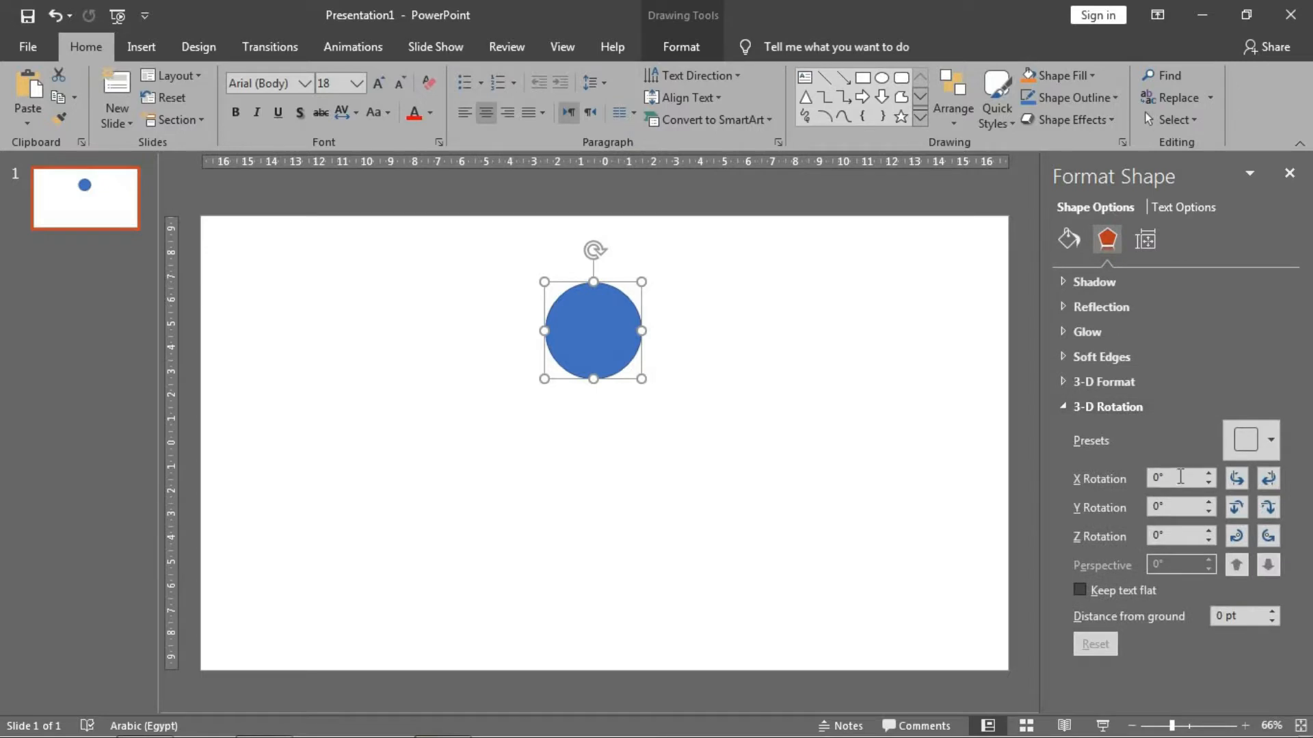
# Set the circle's X rotation to 90° and give it a top bevel 30 pt wide and 50 pt high
pyautogui.write('90')
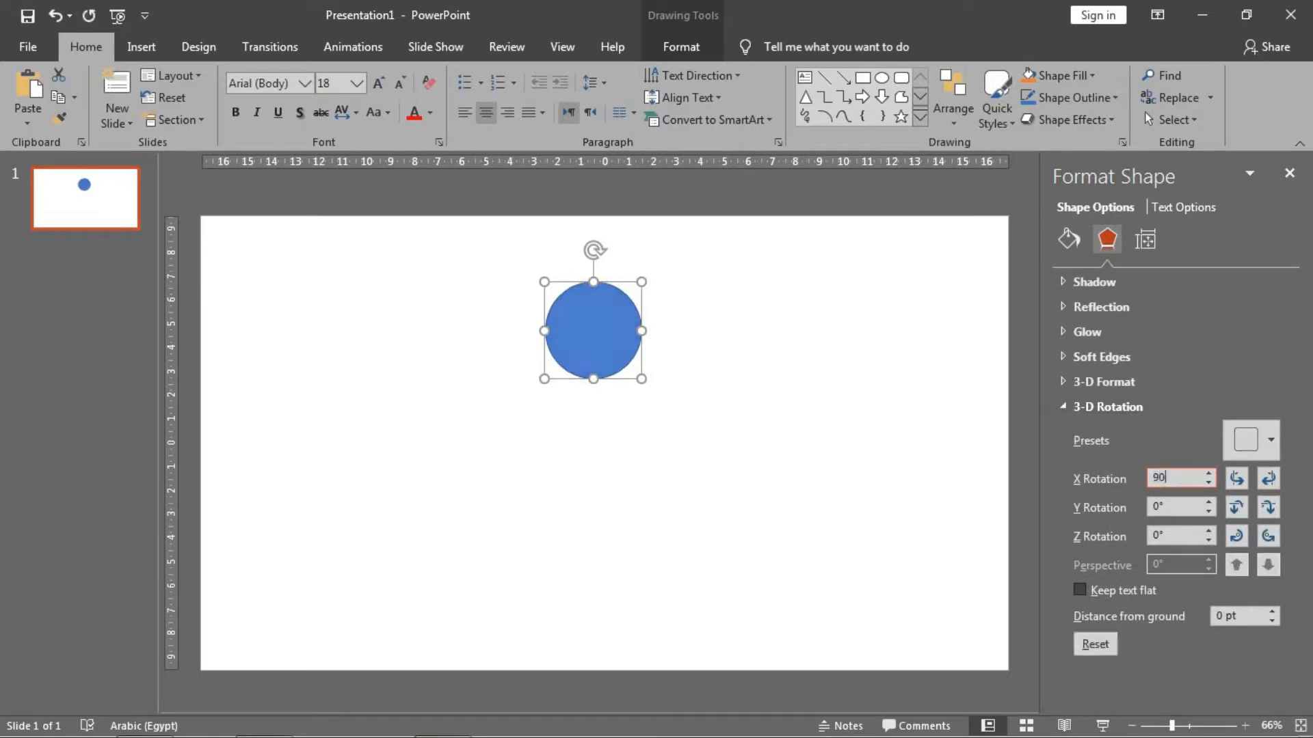
pyautogui.click(1109, 410)
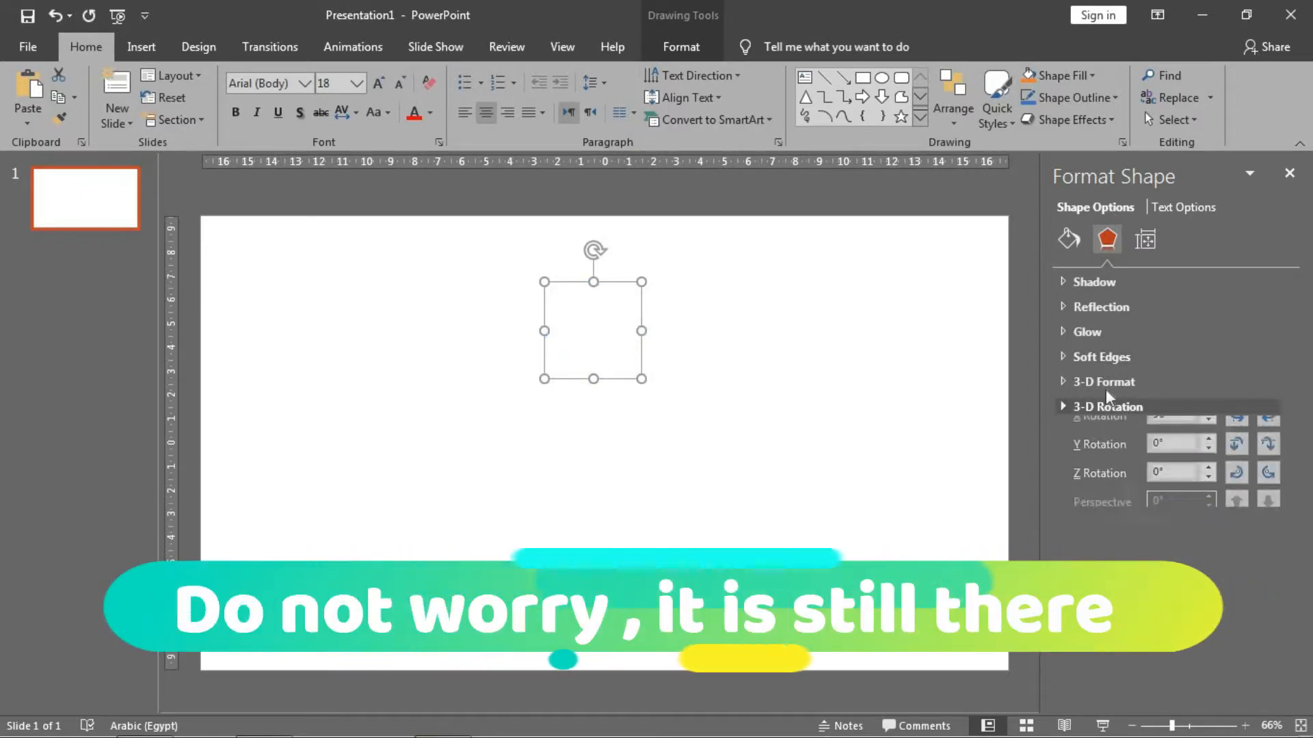
pyautogui.click(1105, 380)
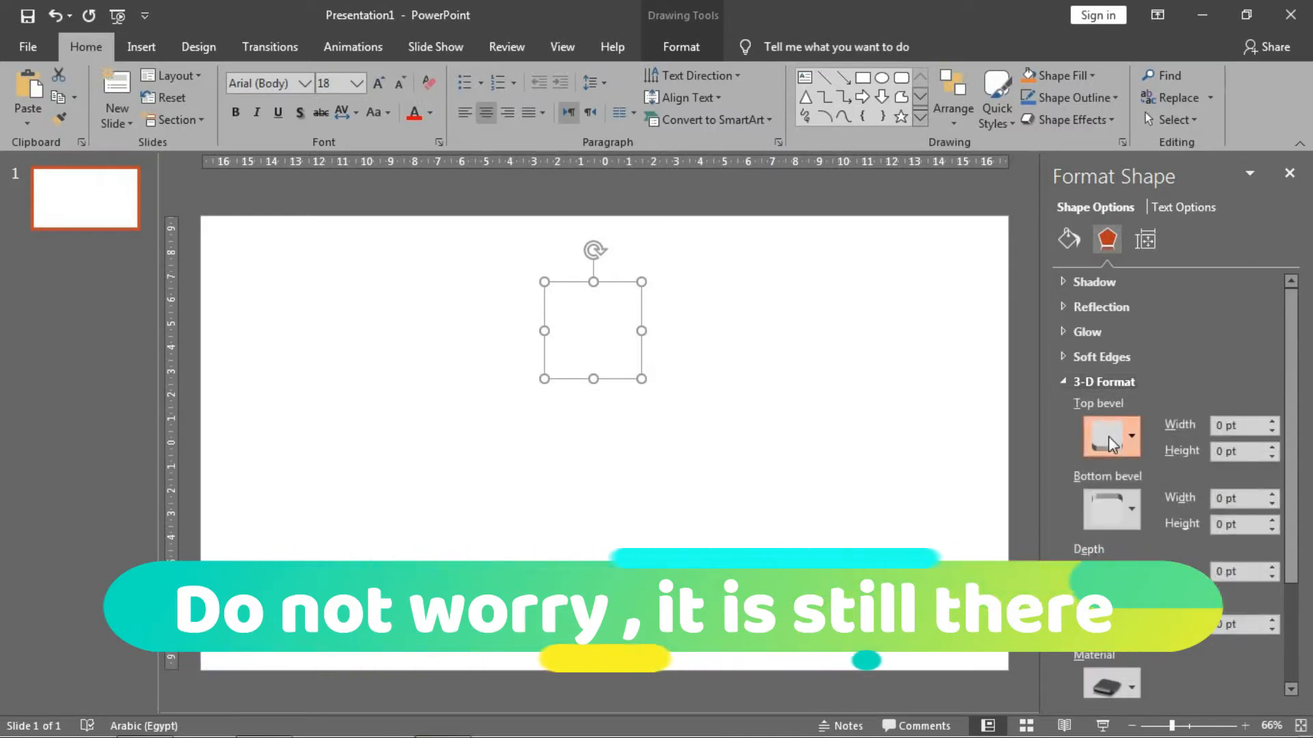
pyautogui.click(1109, 437)
pyautogui.click(1119, 637)
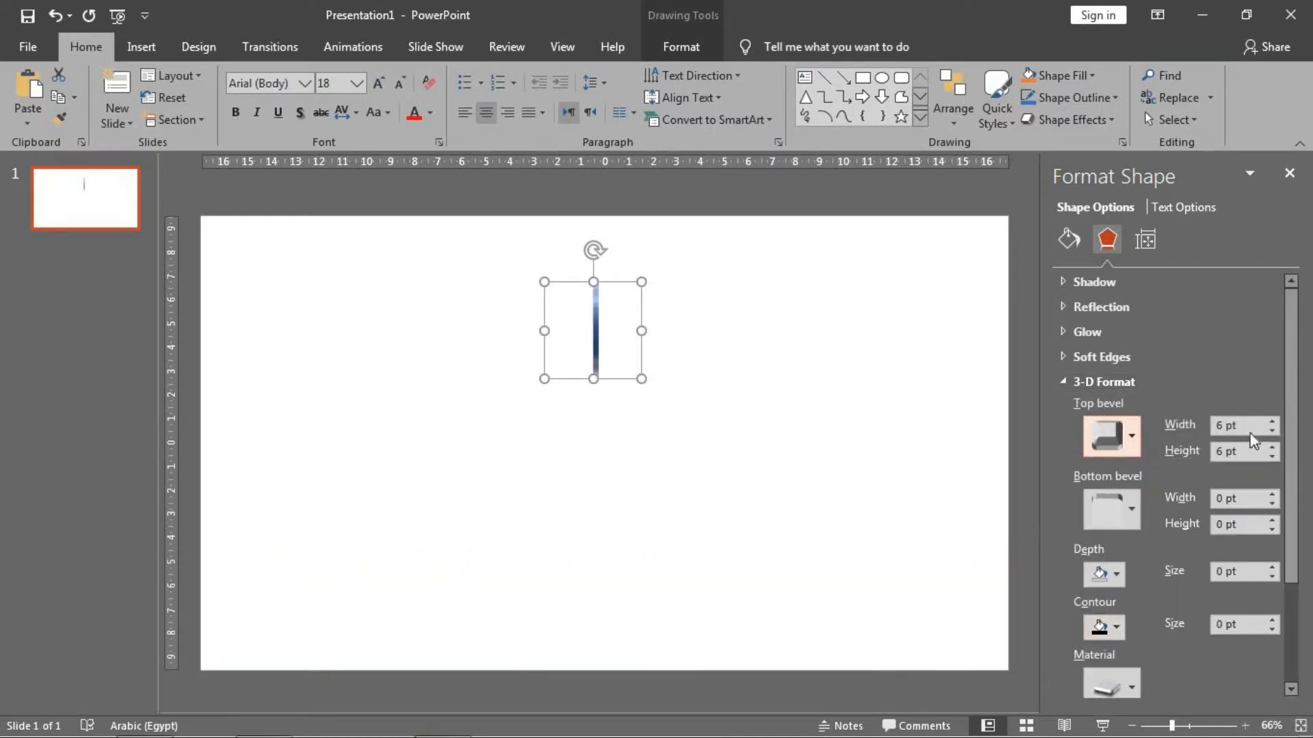
pyautogui.press('Tab')
pyautogui.write('30')
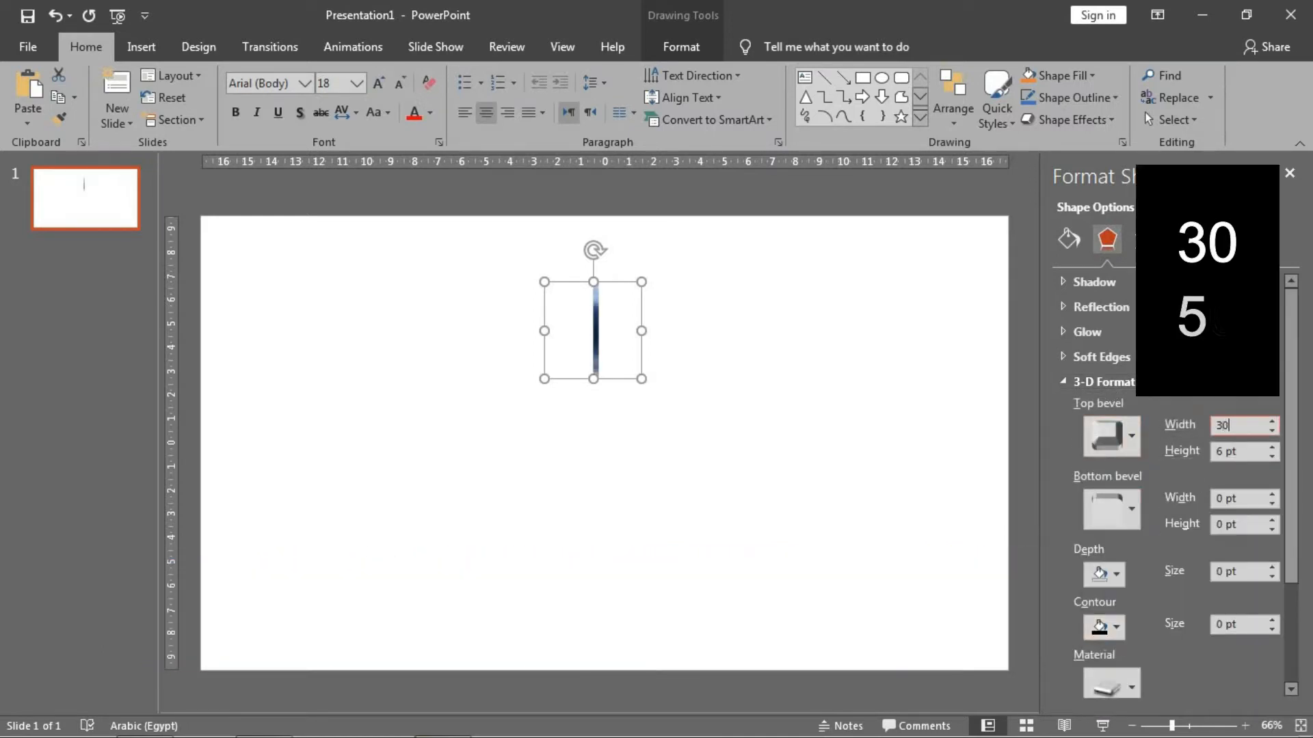
pyautogui.press('Tab')
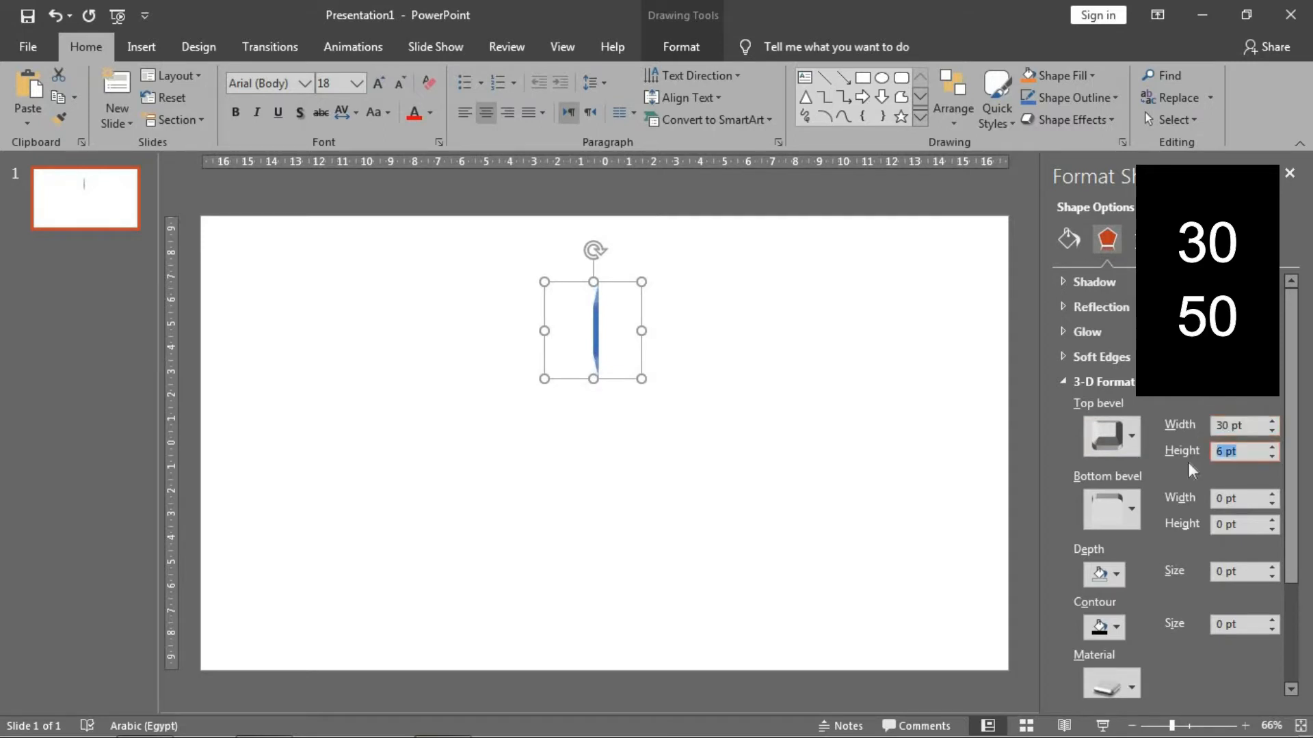
pyautogui.write('50')
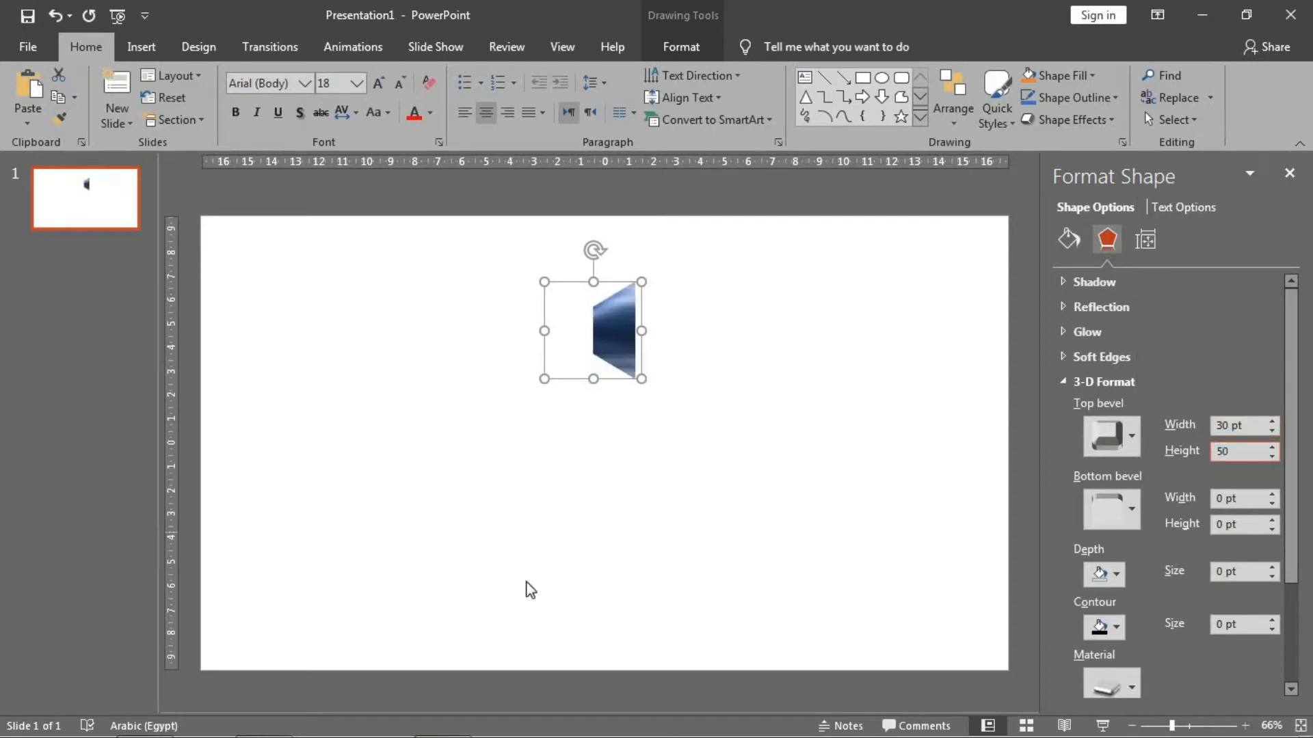
# Resize the bevelled shape to about 2.4 cm high and 5 cm wide, and give it a purple 350 pt depth
pyautogui.moveTo(643, 283); pyautogui.dragTo(608, 322)
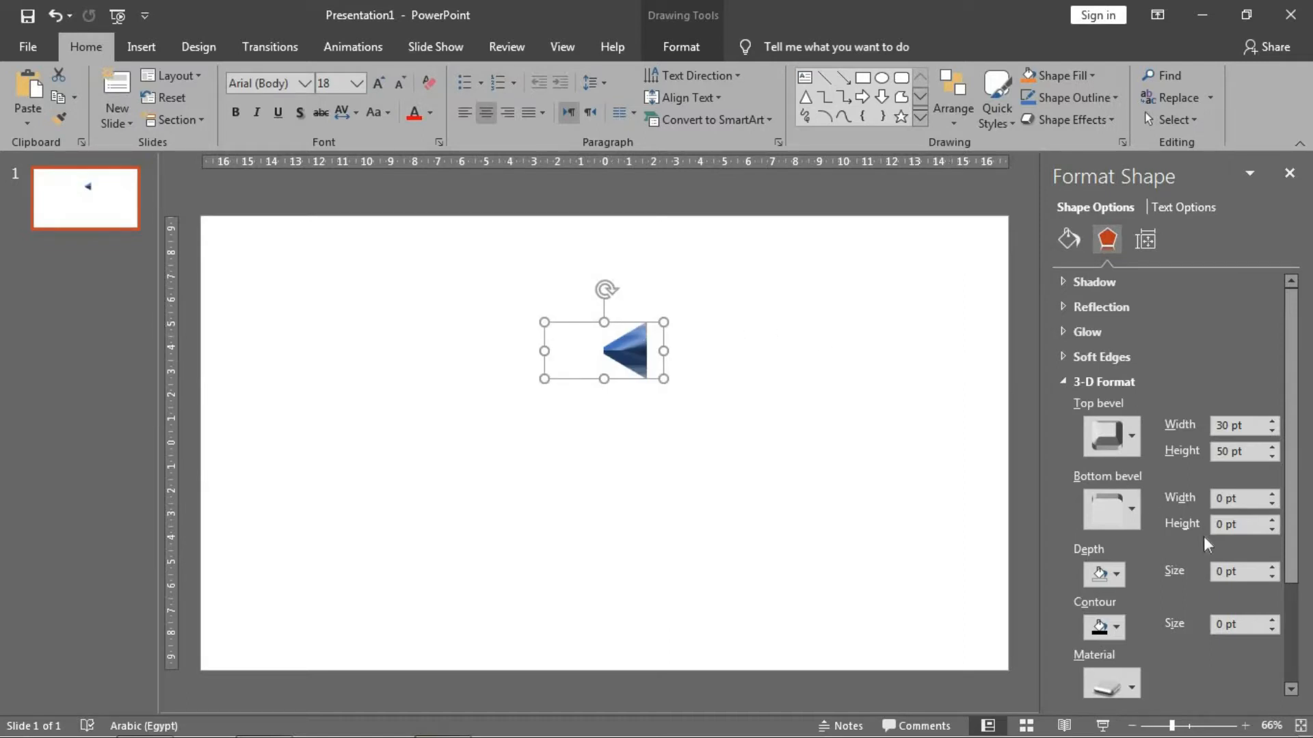
pyautogui.scroll(-3, 1203, 540)
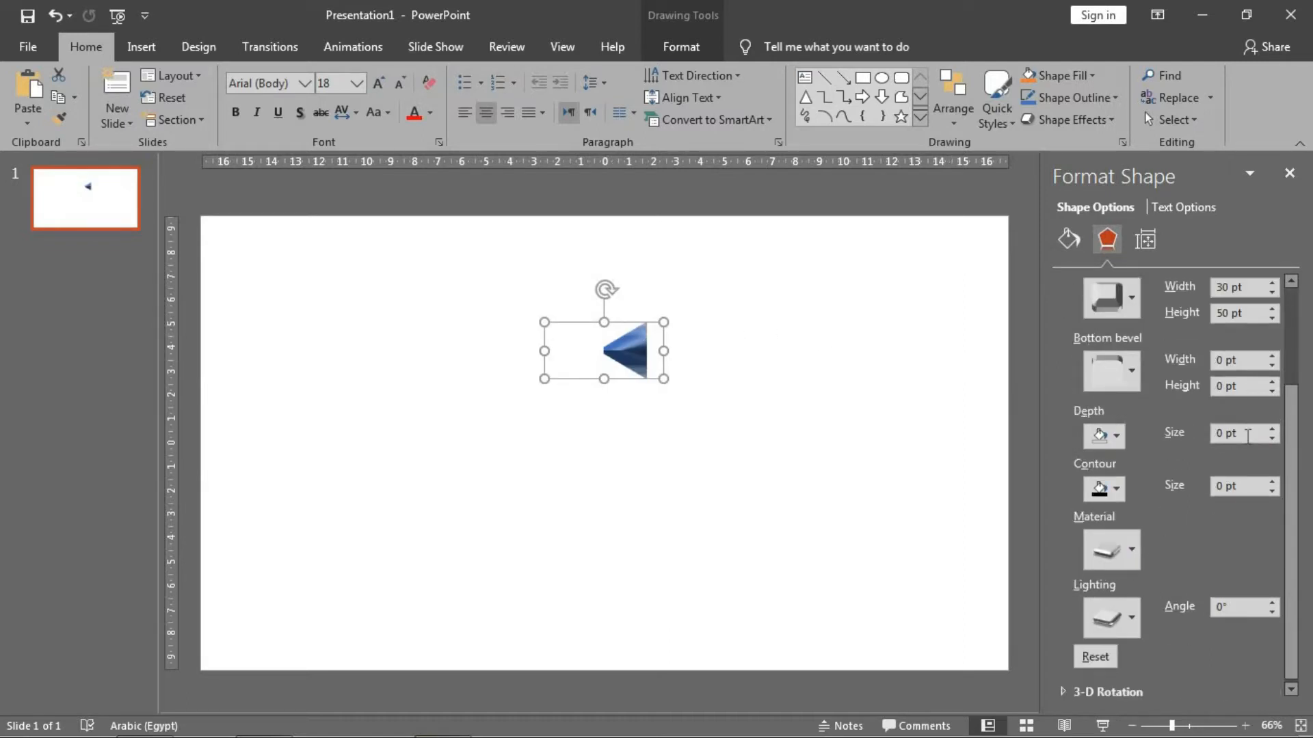
pyautogui.write('350')
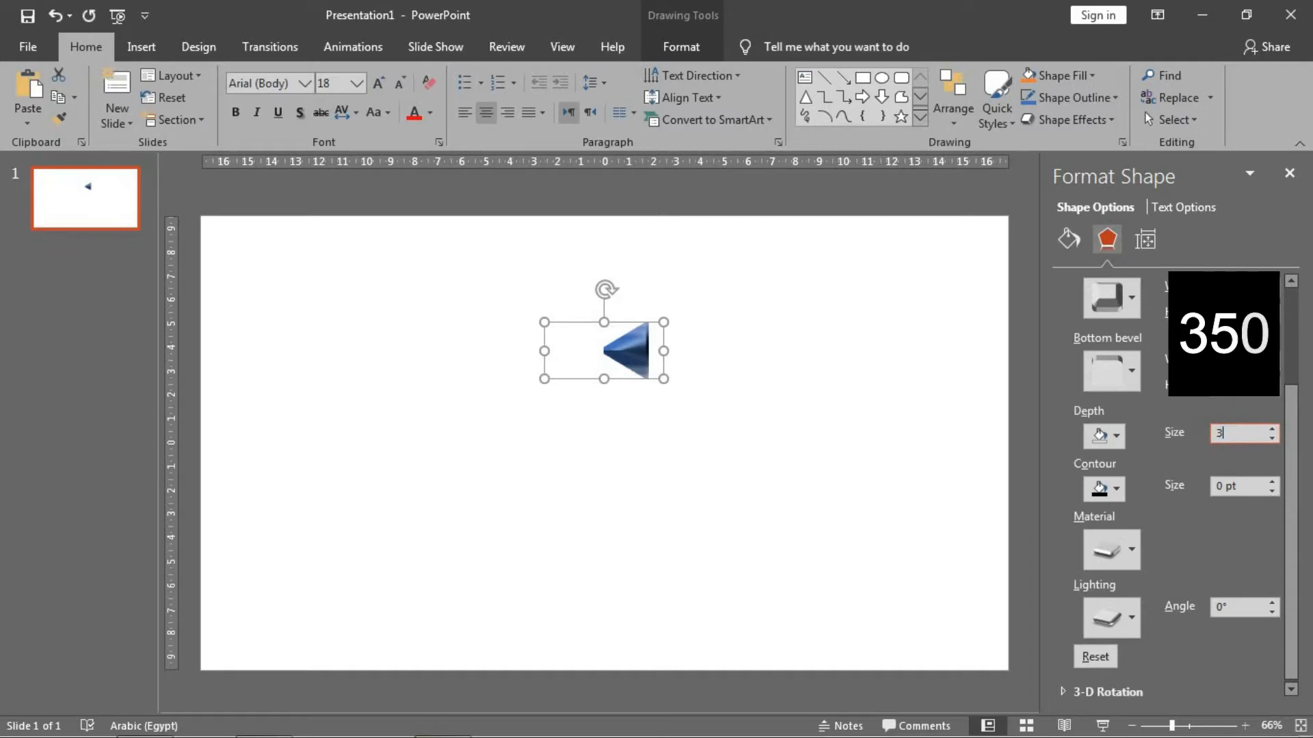
pyautogui.click(1103, 436)
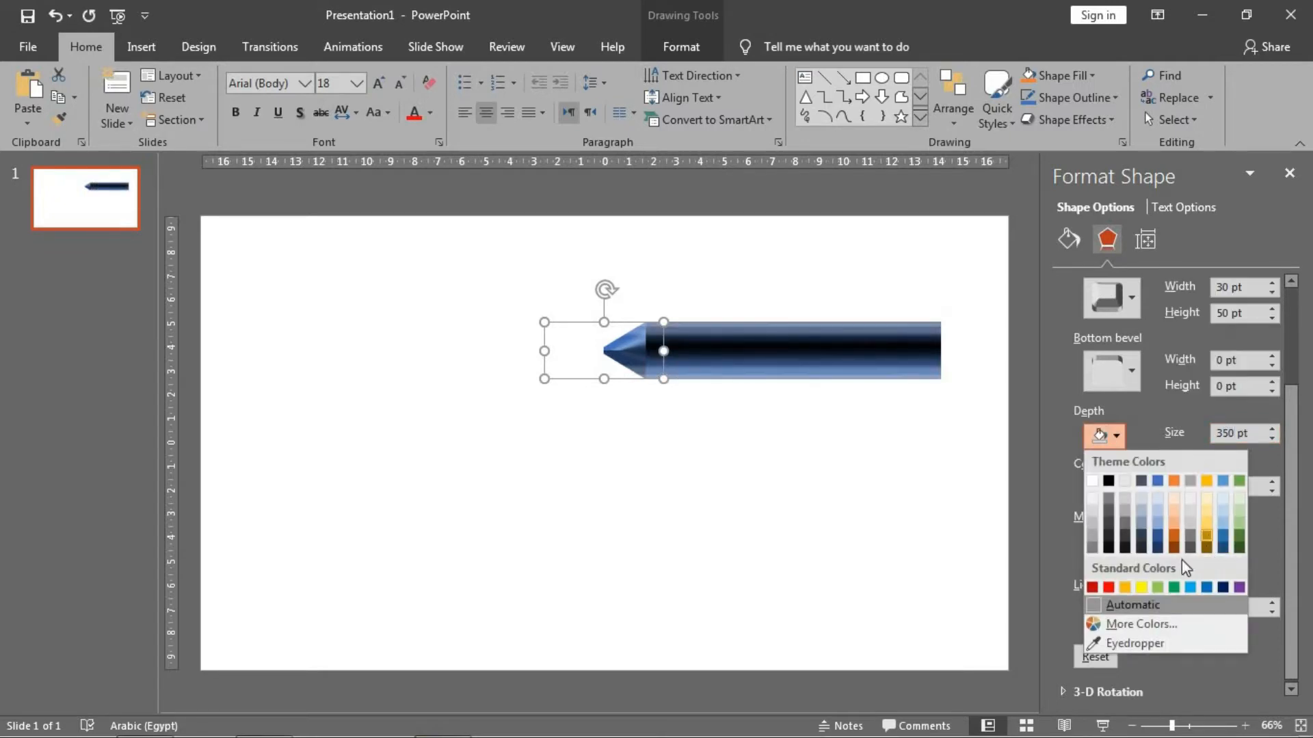
pyautogui.click(1239, 587)
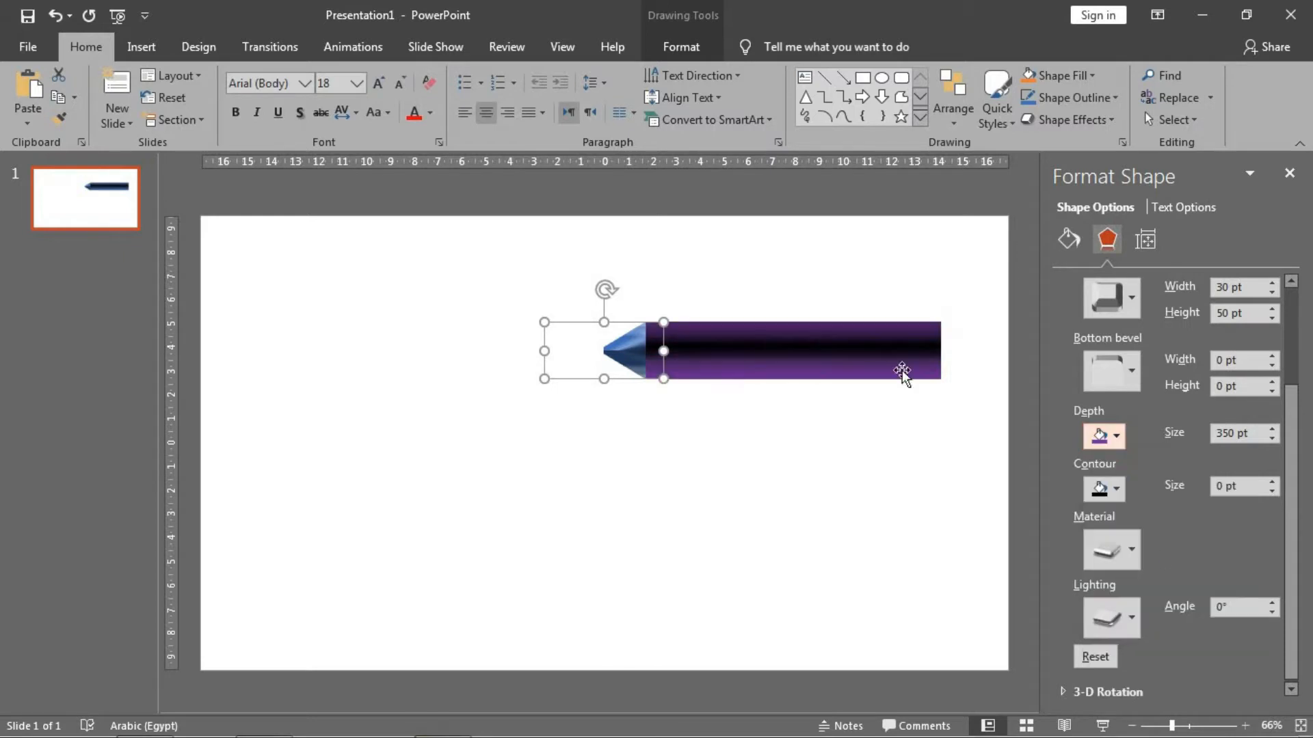
# Give the pencil shape a light gold fill and a purple outline, and move it toward the slide's upper left
pyautogui.moveTo(886, 370); pyautogui.dragTo(763, 369)
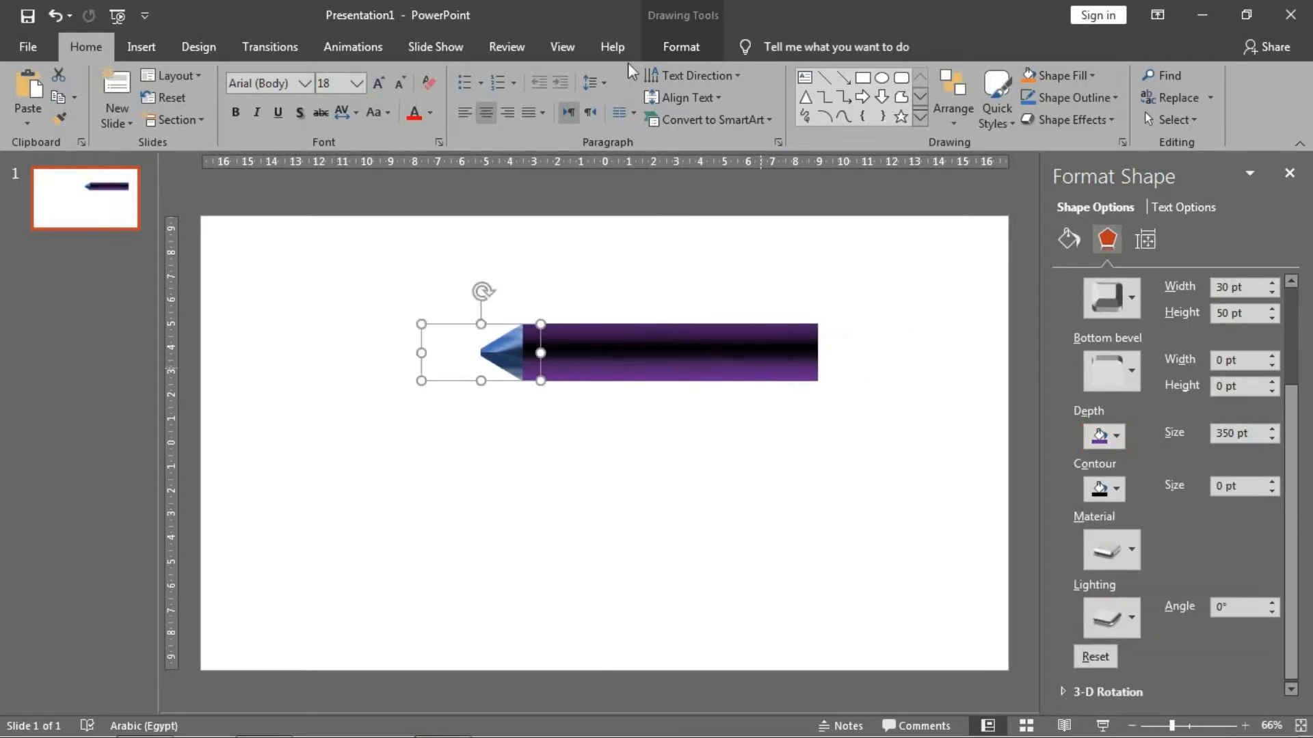
pyautogui.click(696, 45)
pyautogui.click(516, 74)
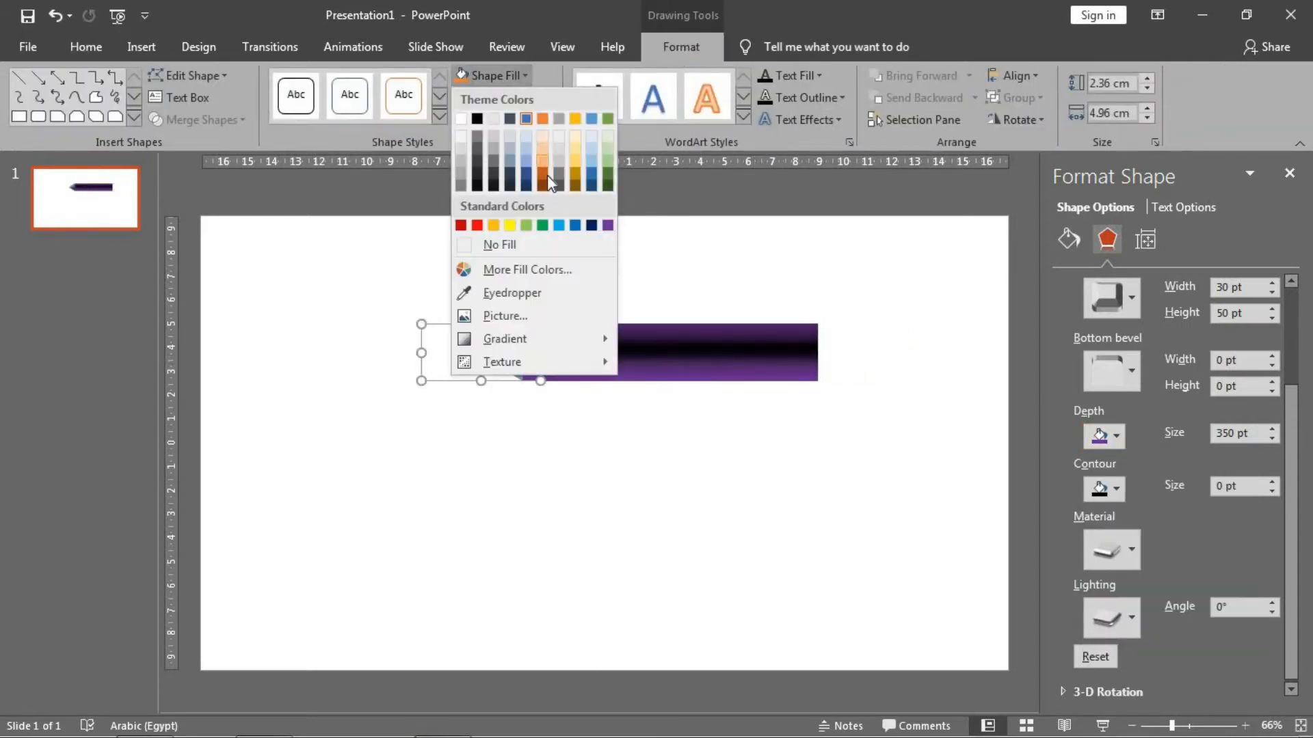
pyautogui.click(577, 142)
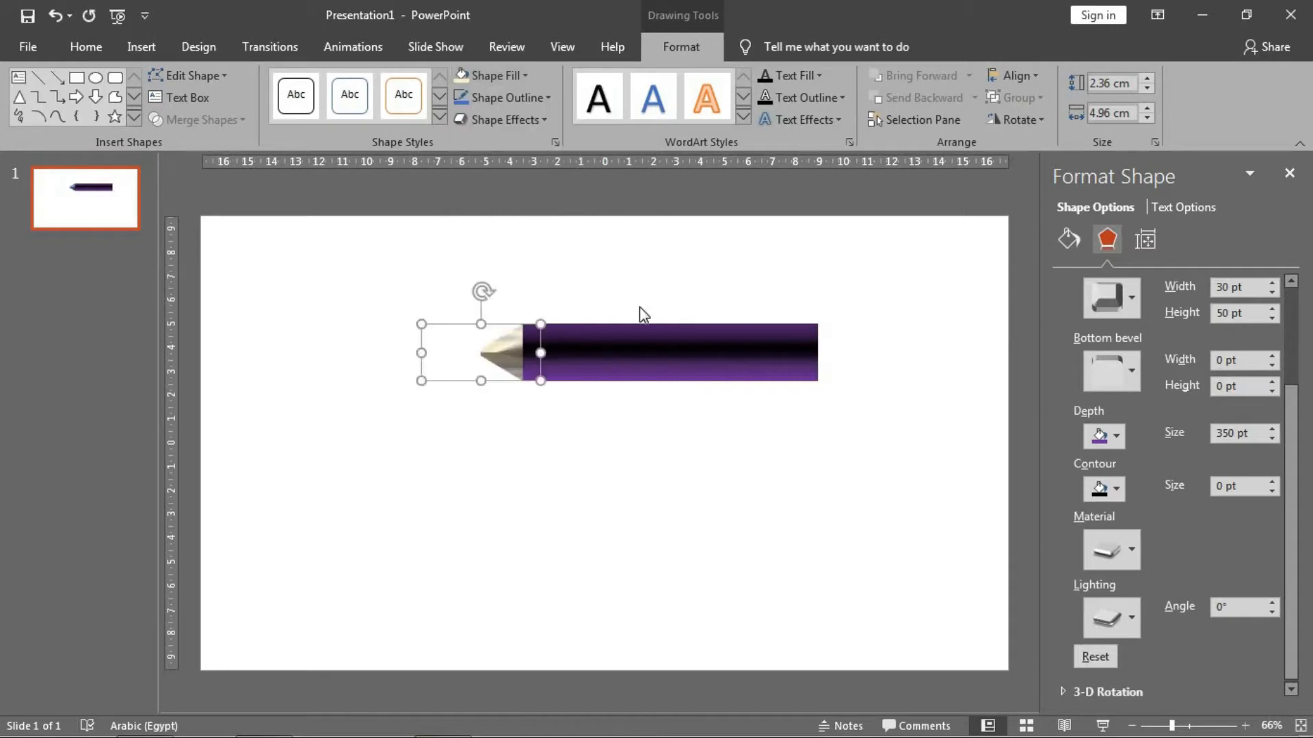
pyautogui.click(536, 99)
pyautogui.click(607, 248)
pyautogui.moveTo(601, 346); pyautogui.dragTo(572, 314)
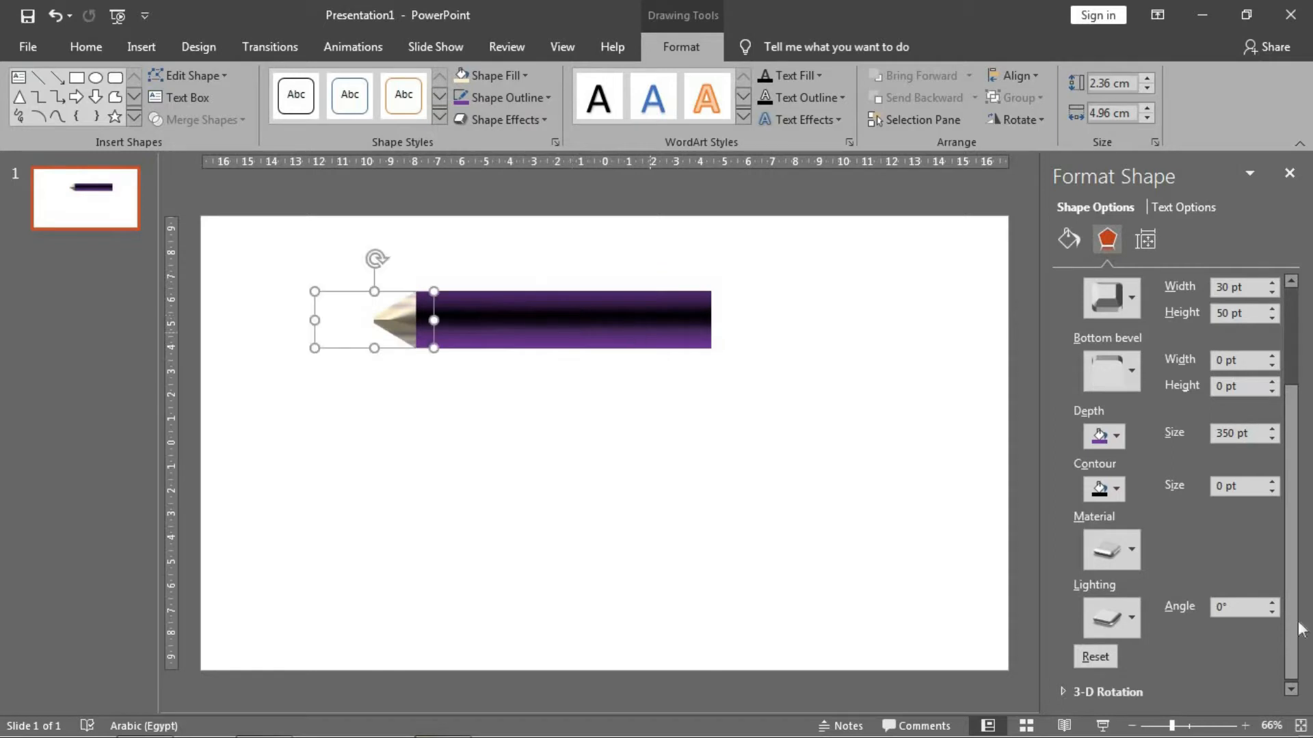
# Apply the first Standard material and the second Neutral lighting preset to the pencil
pyautogui.scroll(-1, 1148, 555)
pyautogui.click(1127, 561)
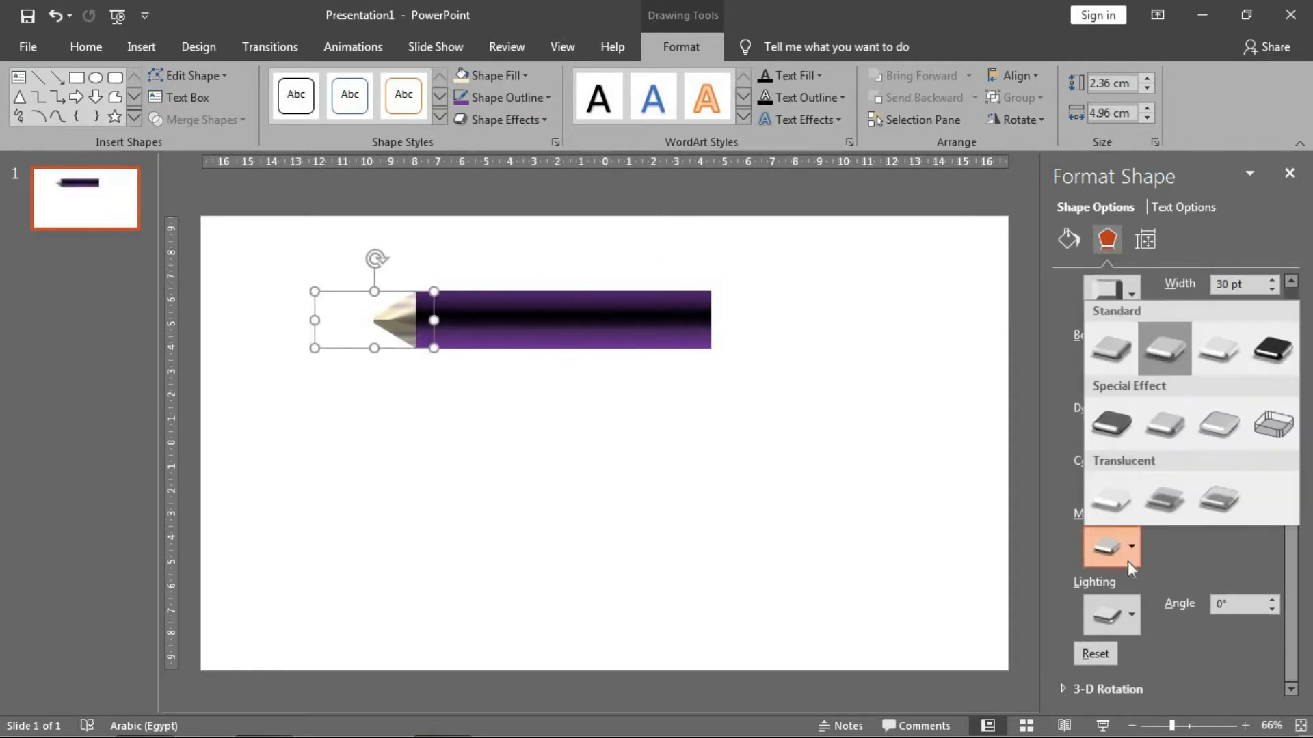
pyautogui.click(1166, 345)
pyautogui.click(1098, 538)
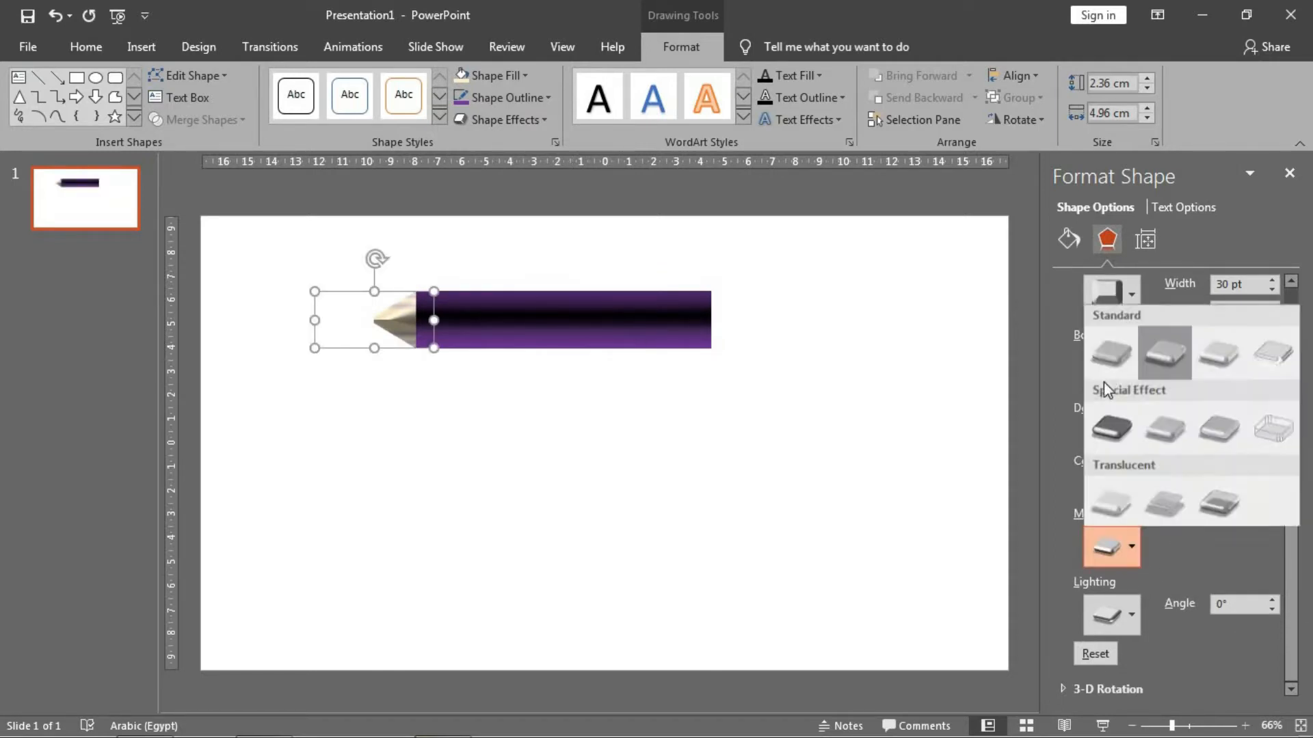
pyautogui.click(1105, 360)
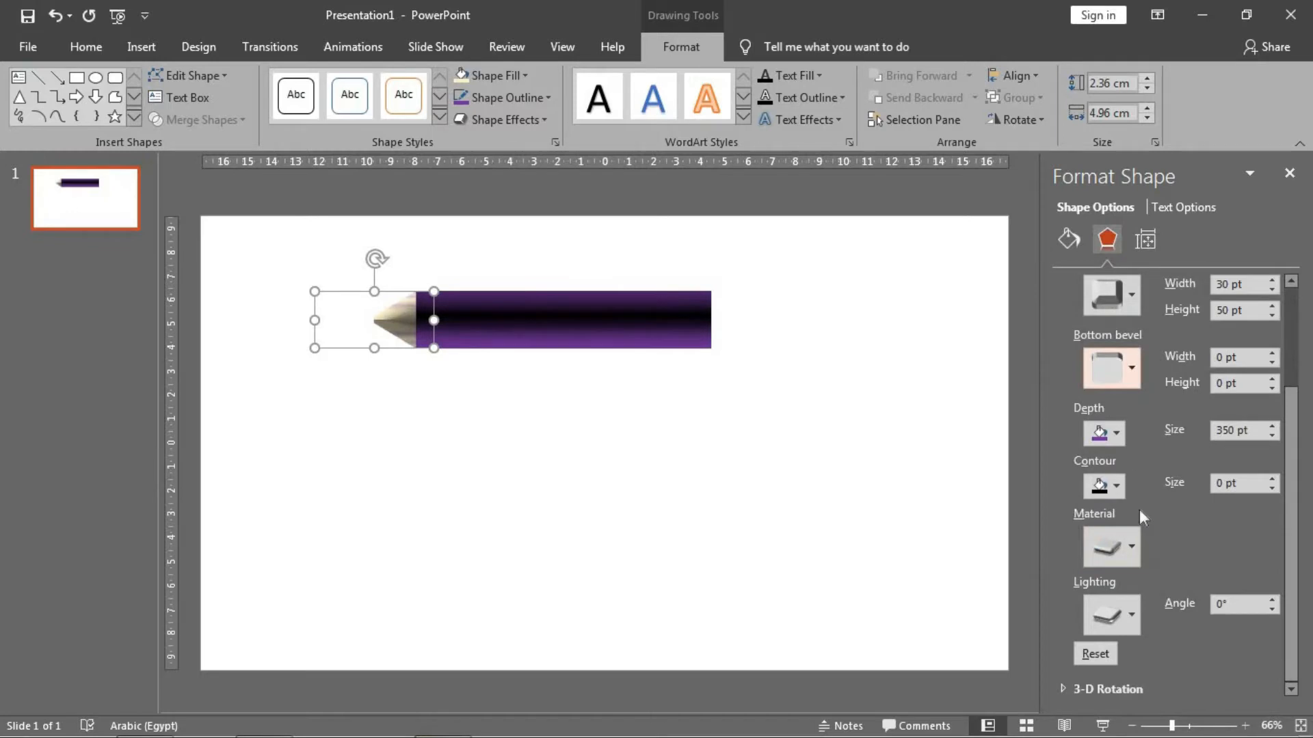
pyautogui.click(1119, 602)
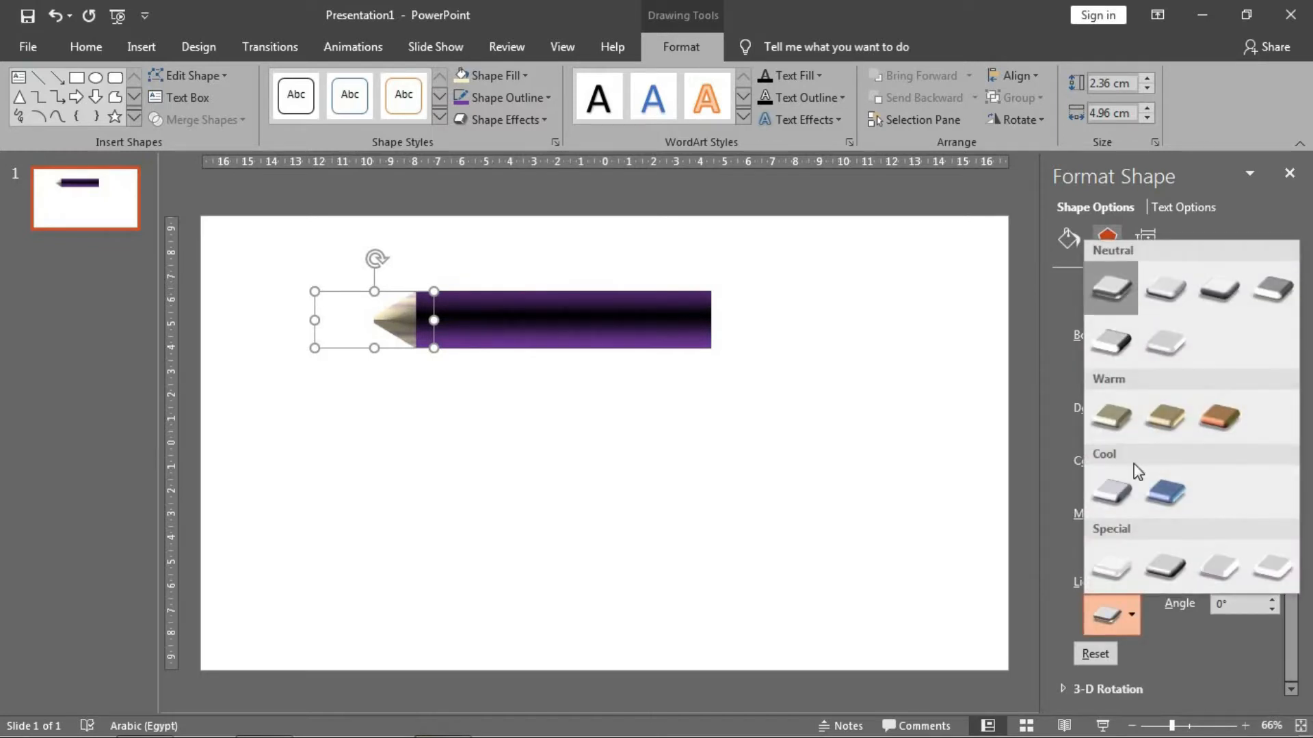
pyautogui.click(1156, 299)
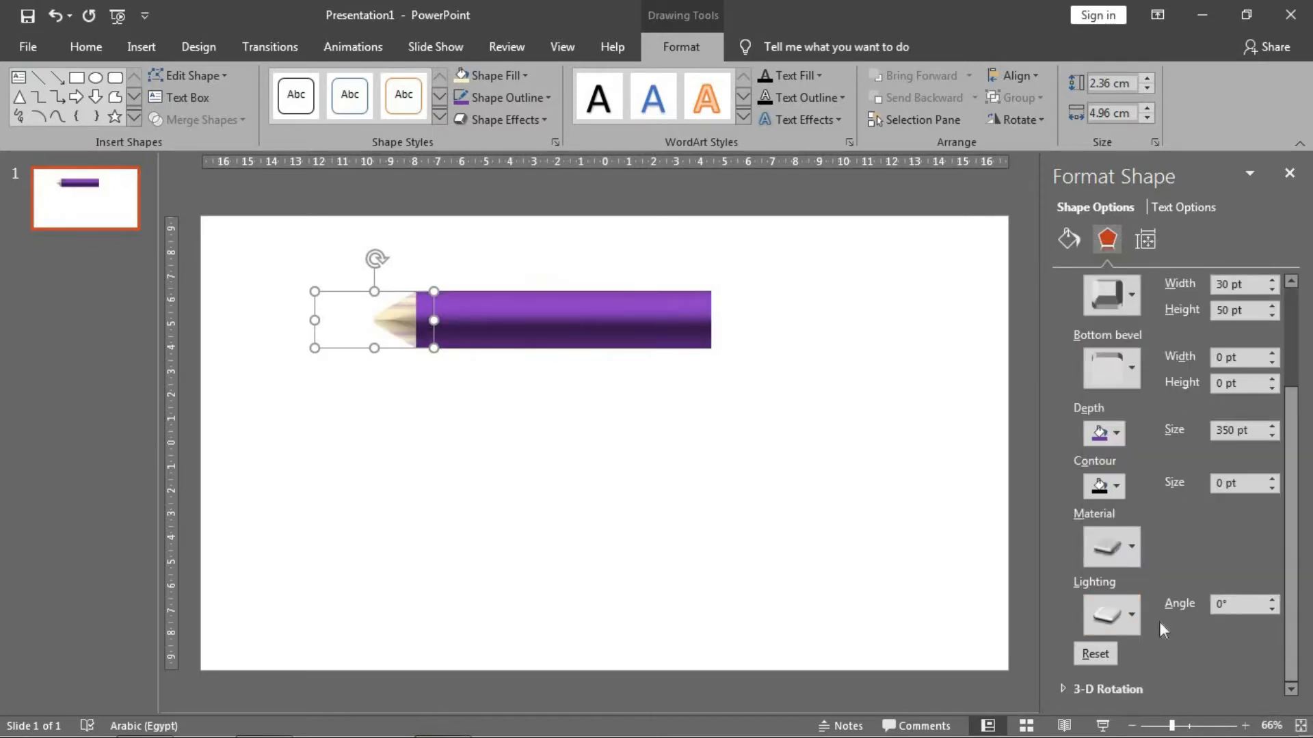
# Turn the pencil to an X rotation of 285° so its tip points right, and move it fully onto the slide
pyautogui.scroll(5, 1125, 391)
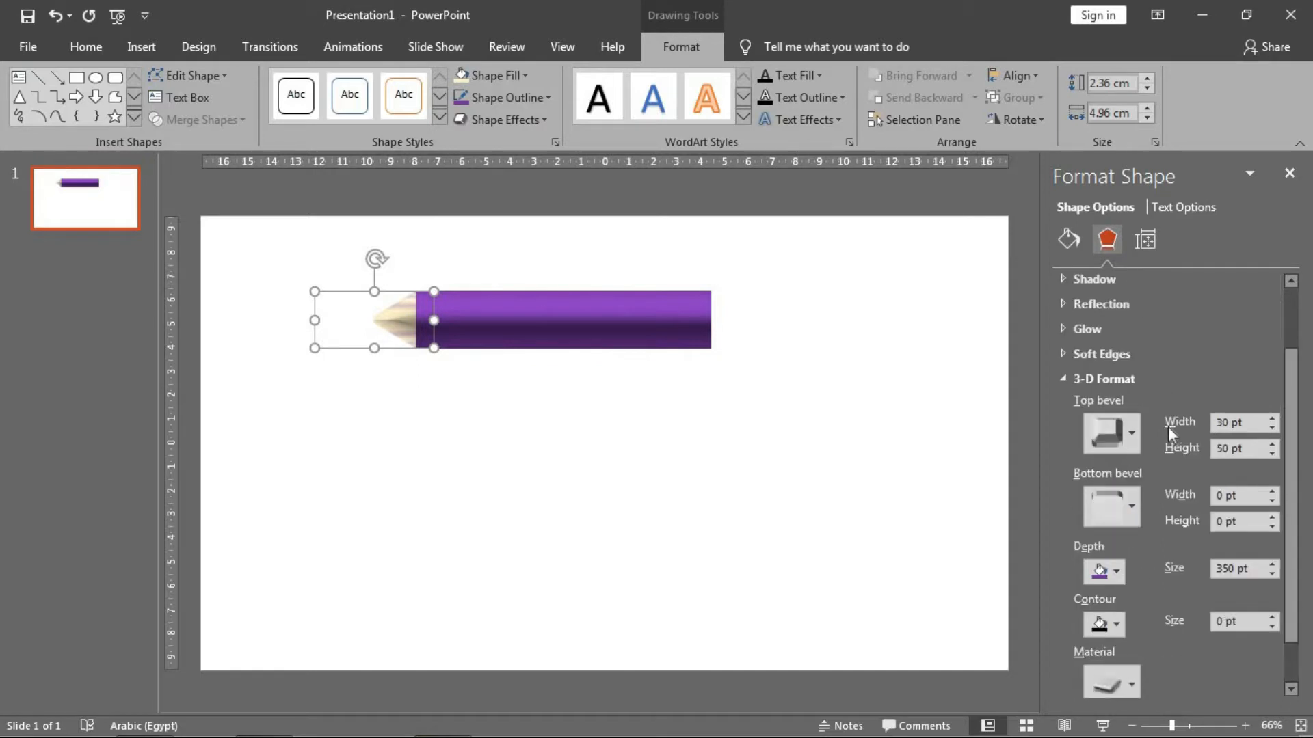
pyautogui.click(1115, 377)
pyautogui.click(1107, 407)
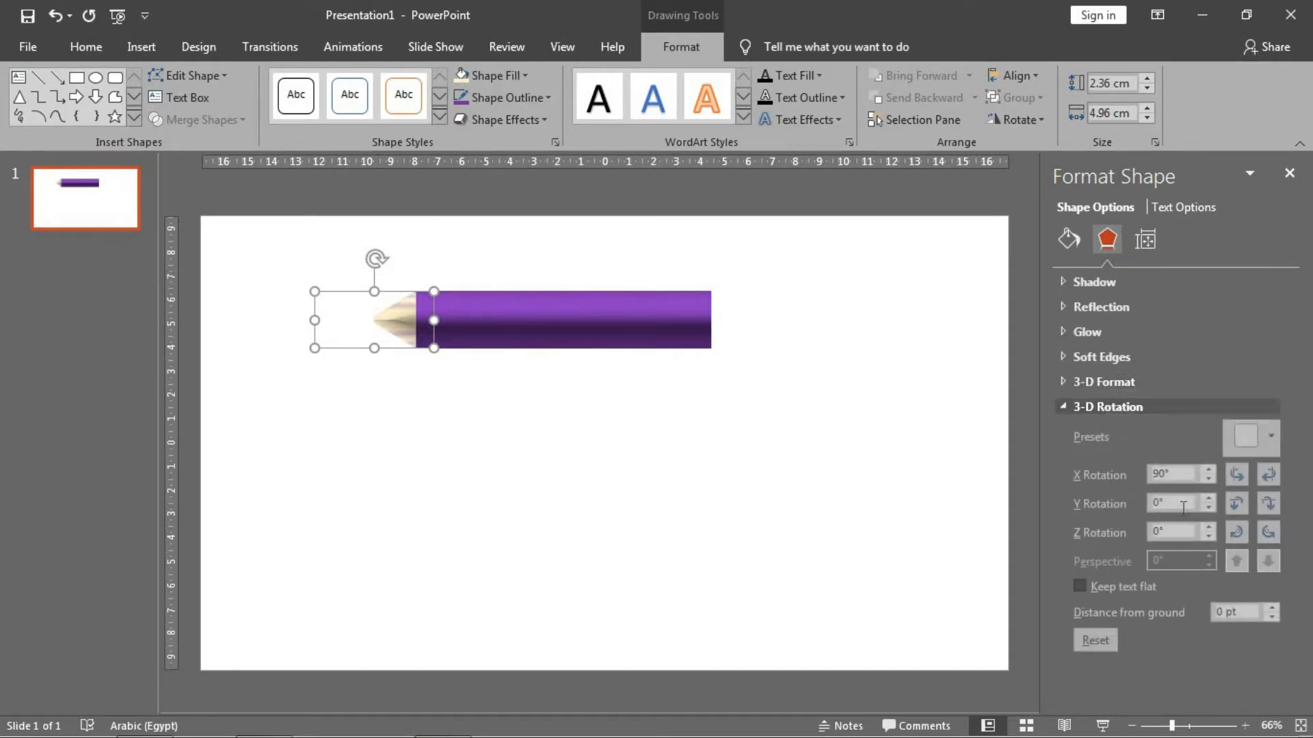
pyautogui.click(1268, 479)
pyautogui.moveTo(1265, 482); pyautogui.dragTo(1265, 483)
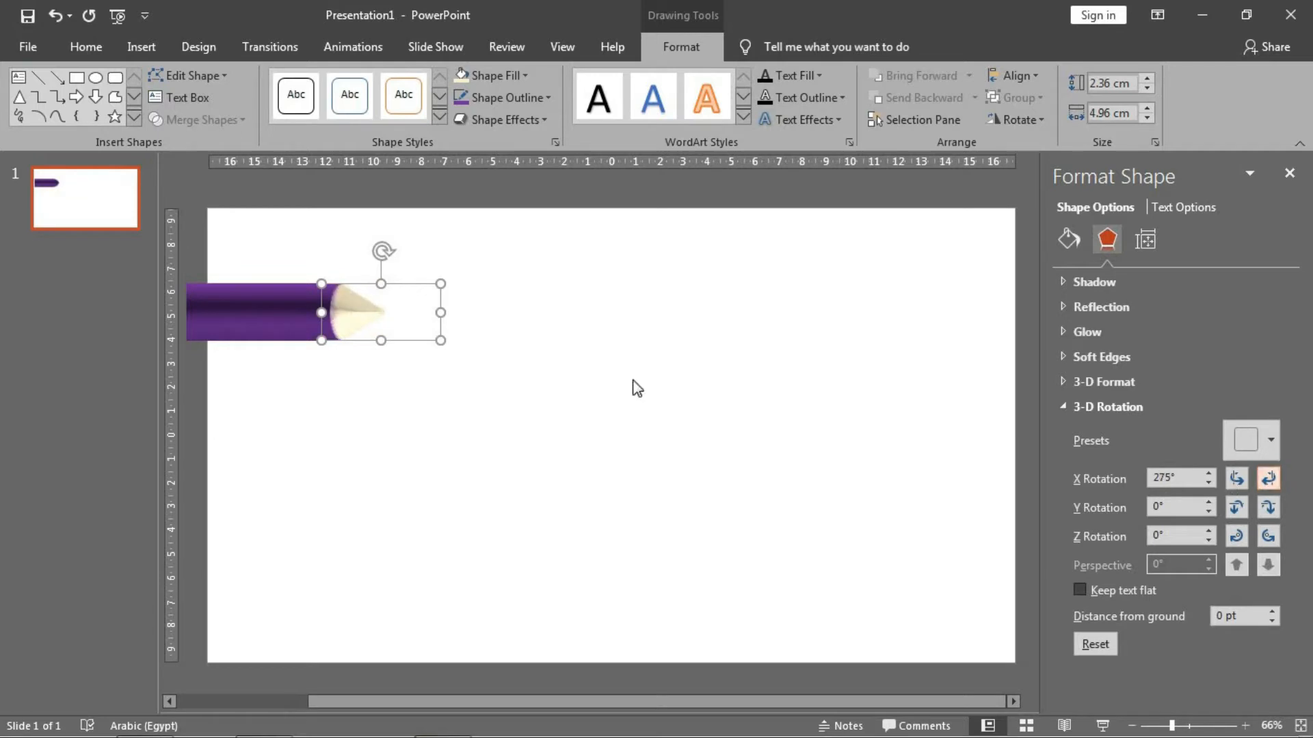
pyautogui.moveTo(426, 334)
pyautogui.mouseDown()
pyautogui.moveTo(474, 305)
pyautogui.moveTo(636, 328)
pyautogui.mouseUp()
pyautogui.click(696, 383)
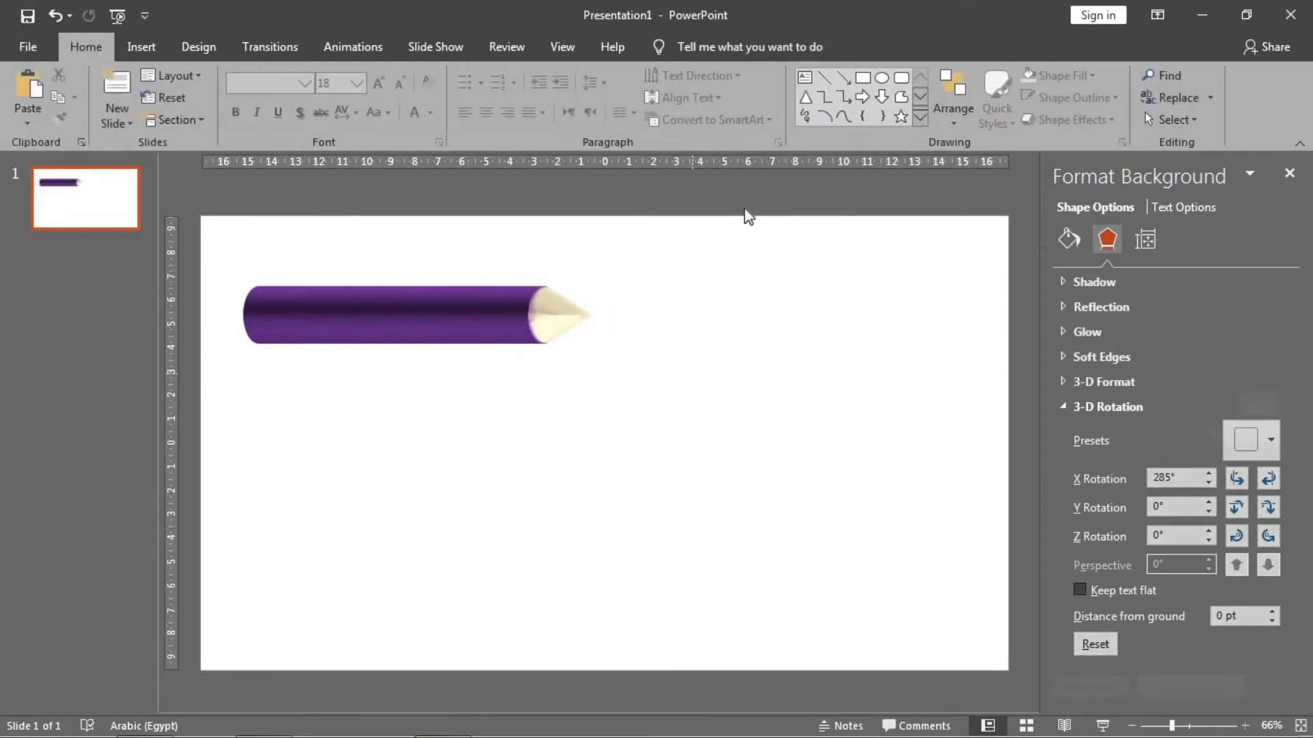
# Draw a circle about 5.3 cm in diameter to the right of the pencil, with no outline and a light gold fill
pyautogui.click(882, 77)
pyautogui.moveTo(874, 314); pyautogui.dragTo(745, 422)
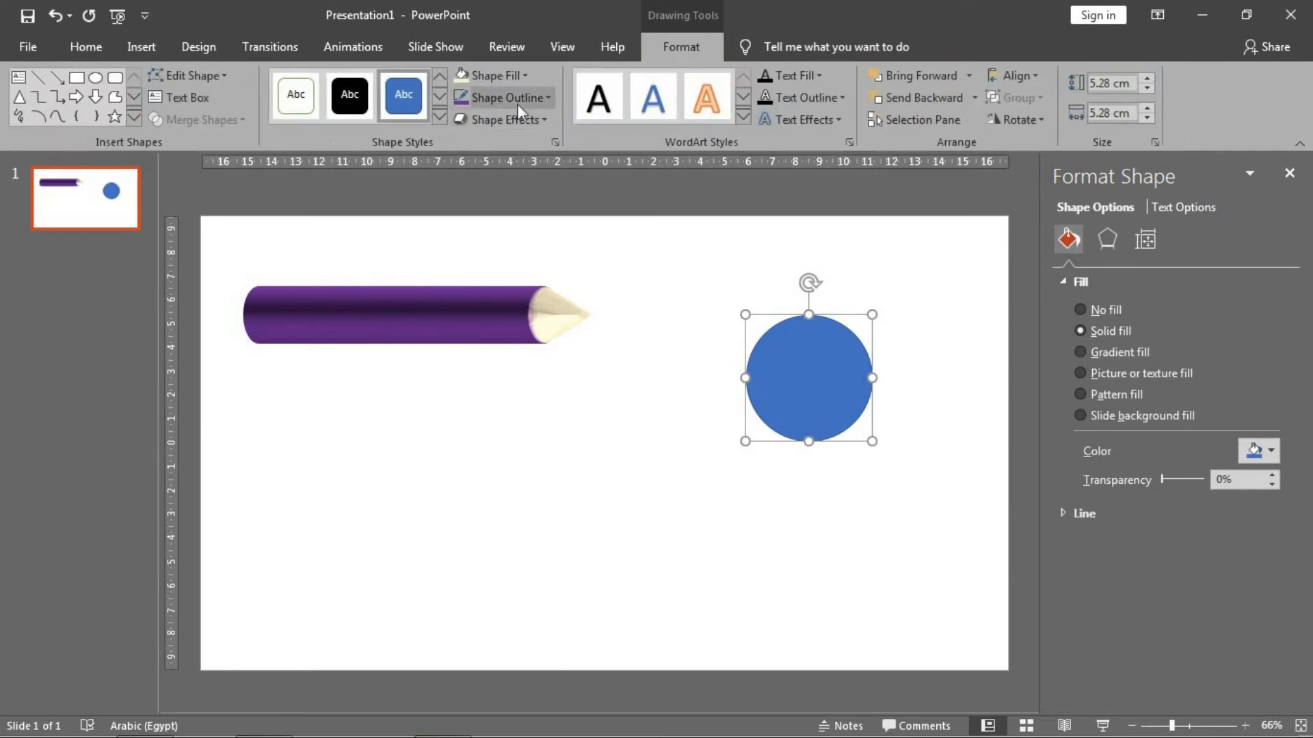
pyautogui.click(509, 97)
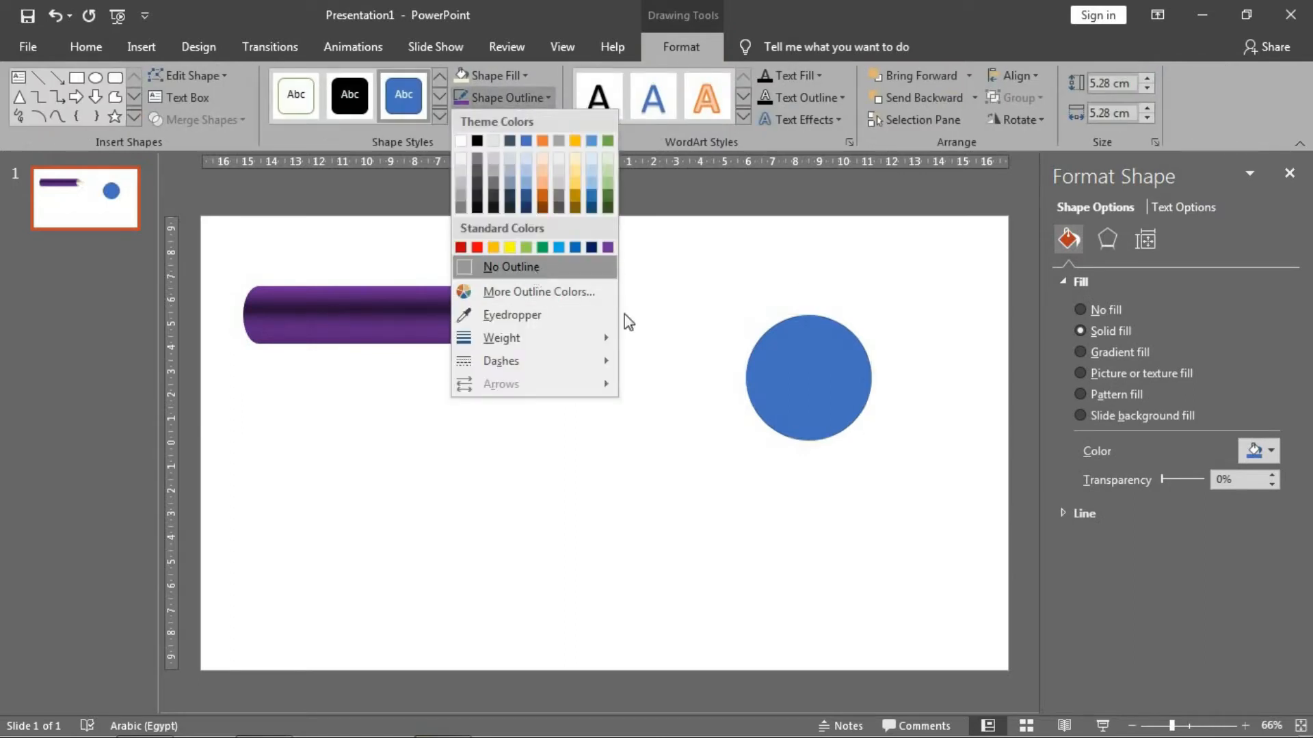
pyautogui.click(519, 267)
pyautogui.click(519, 80)
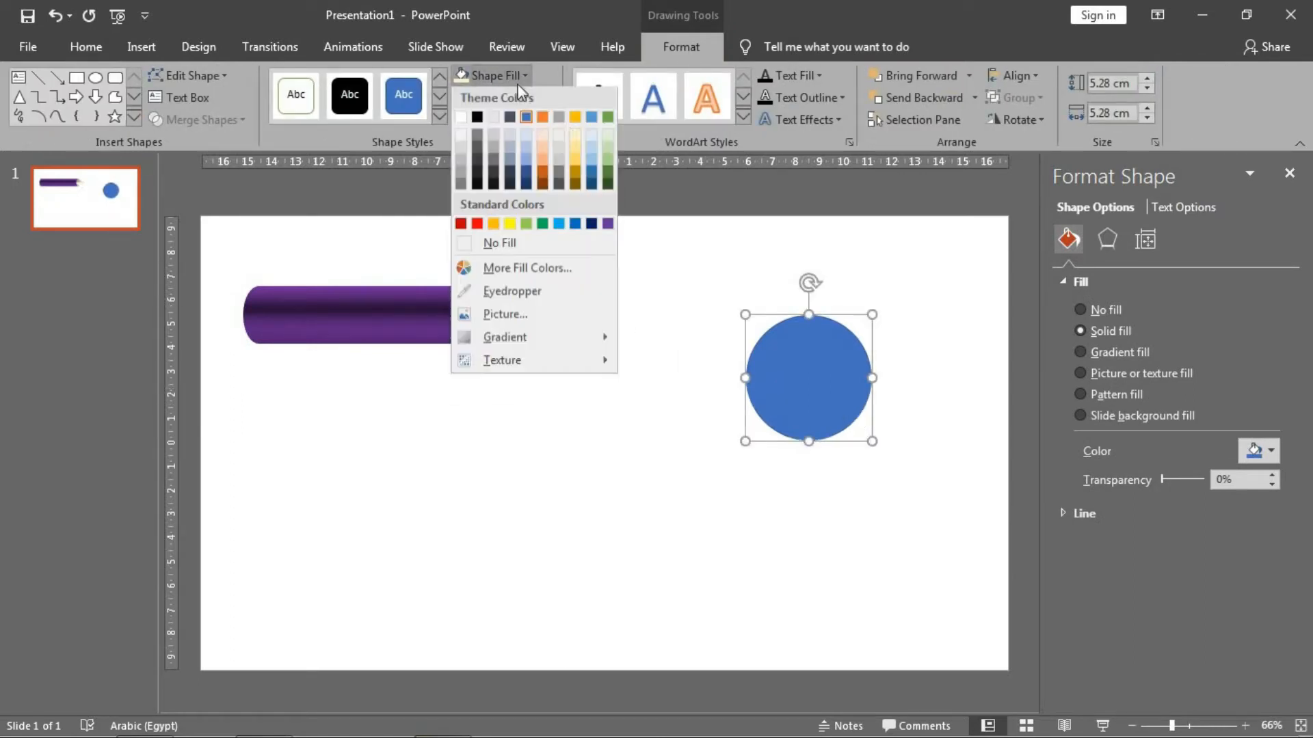
pyautogui.click(573, 134)
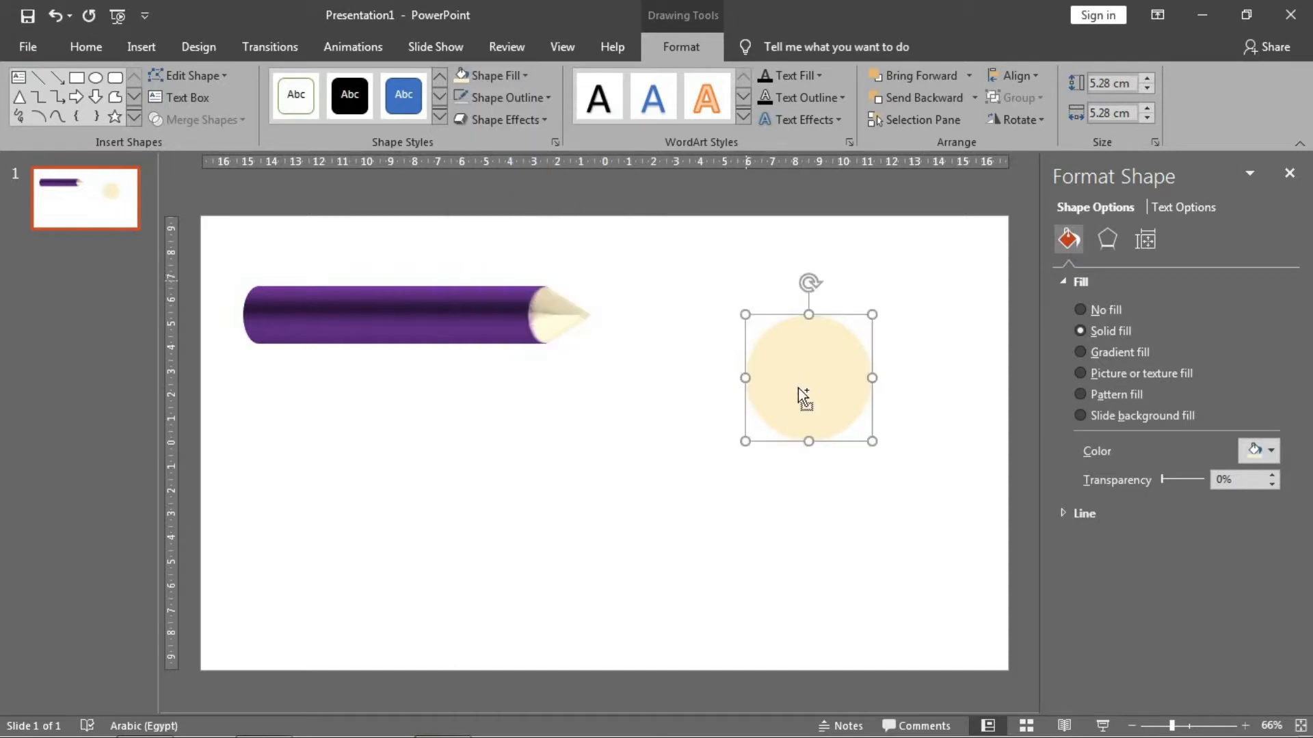
# Make a purple copy of the light gold circle, shrunk to about 2.6 cm across and placed over the original
pyautogui.moveTo(809, 396); pyautogui.dragTo(812, 530)
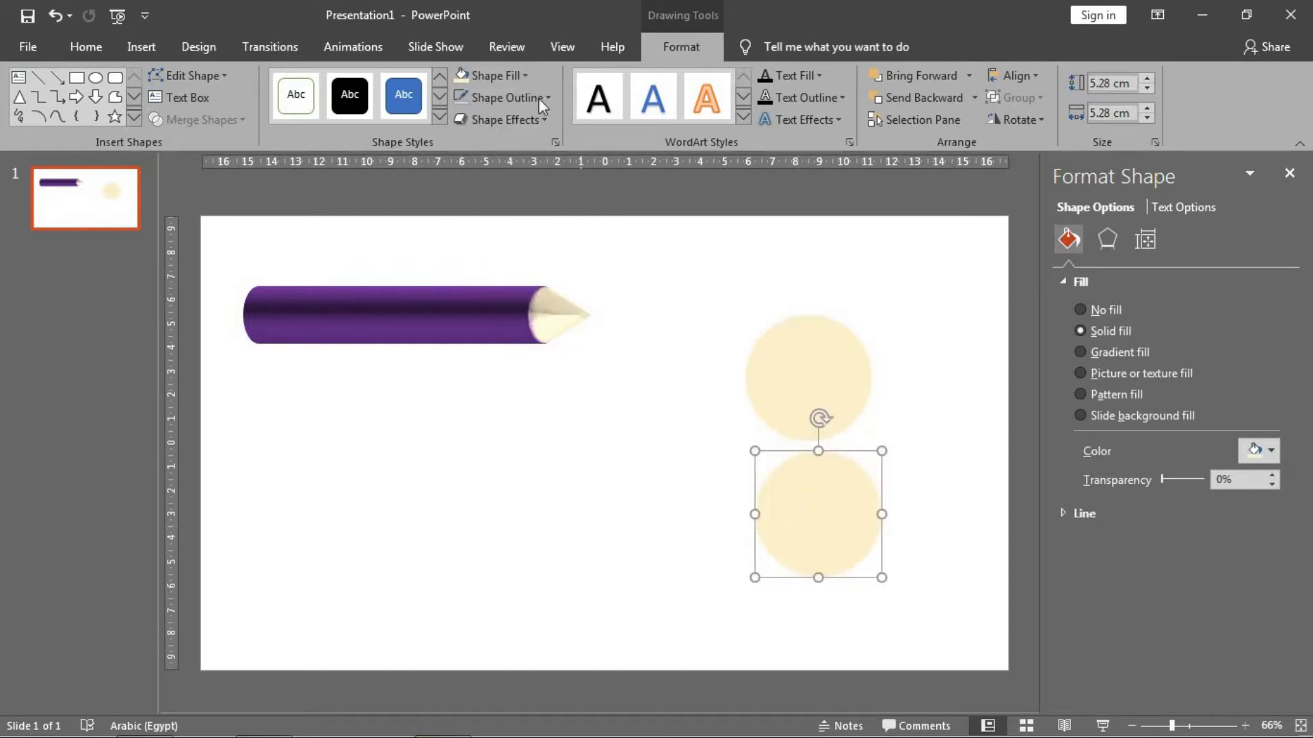
pyautogui.click(528, 81)
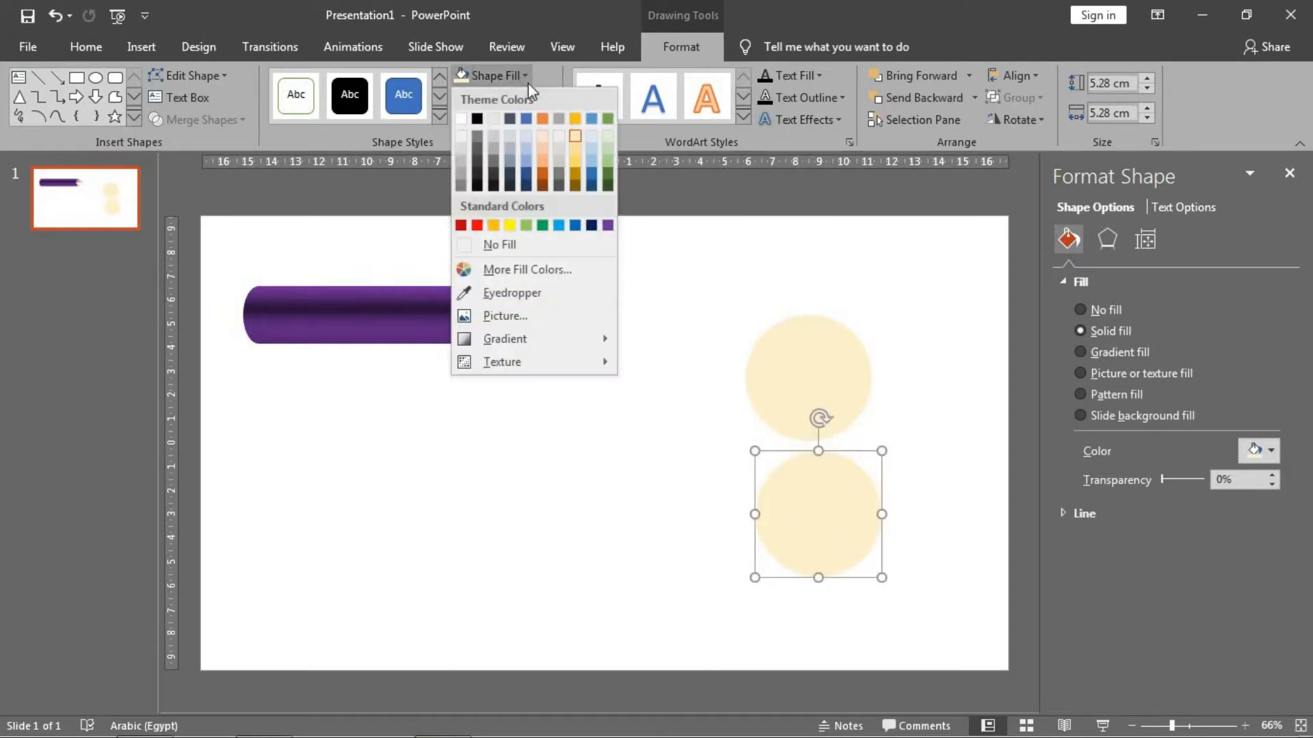
pyautogui.click(607, 225)
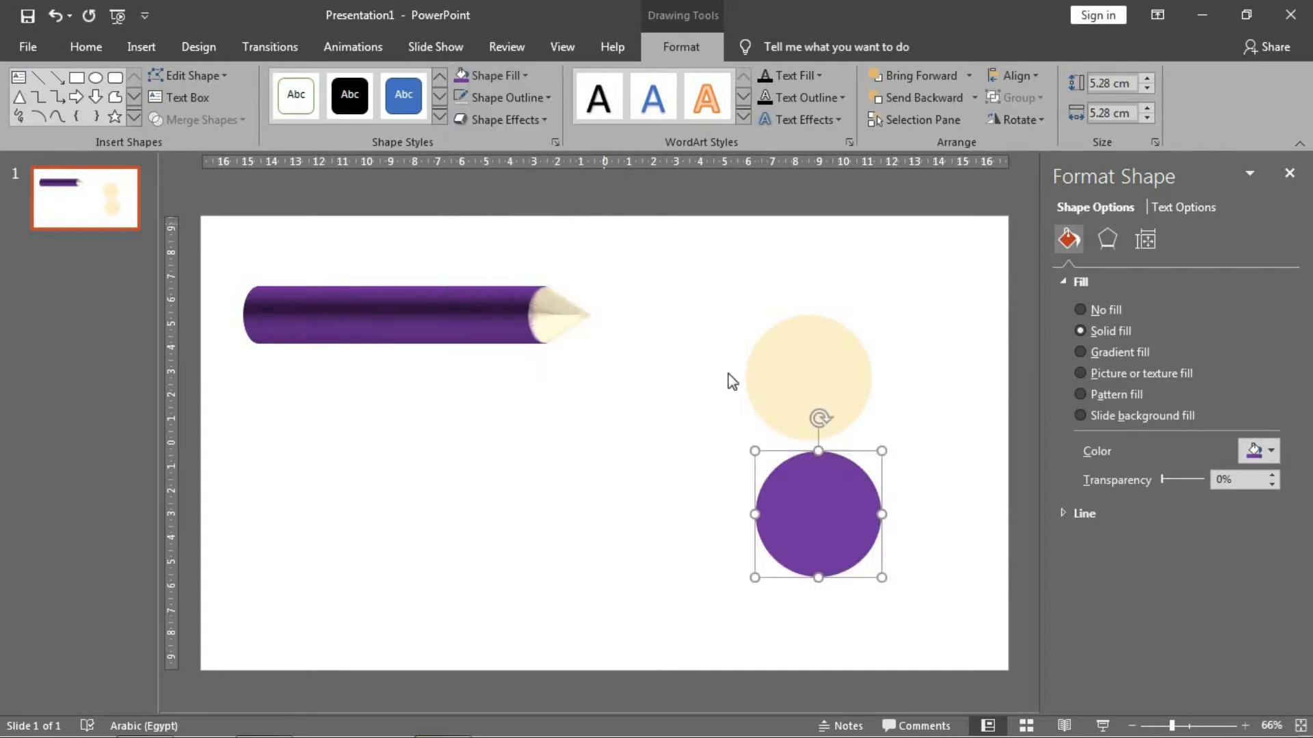
pyautogui.moveTo(882, 450); pyautogui.dragTo(835, 366)
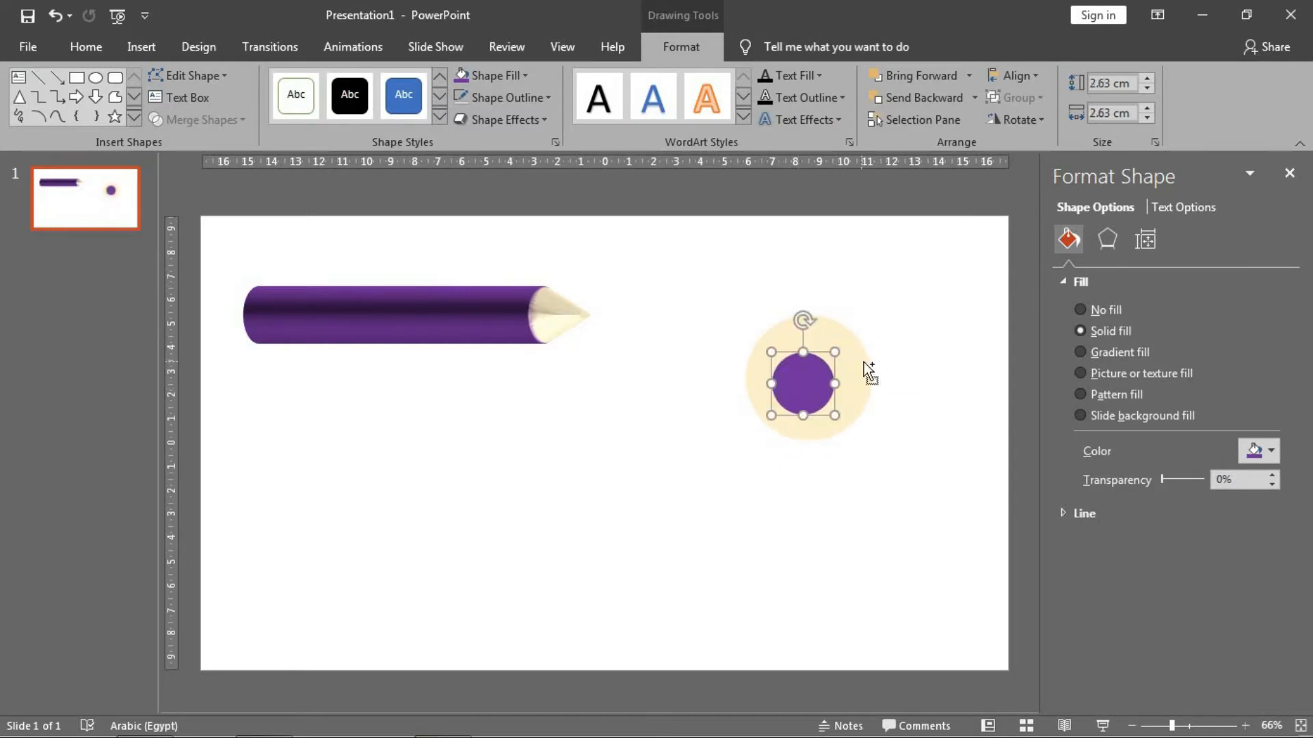
# Align the purple and light gold circles on their common centre, both horizontally and vertically
pyautogui.keyDown('shift'); pyautogui.click(867, 371); pyautogui.keyUp('shift')
pyautogui.click(1035, 72)
pyautogui.click(1038, 121)
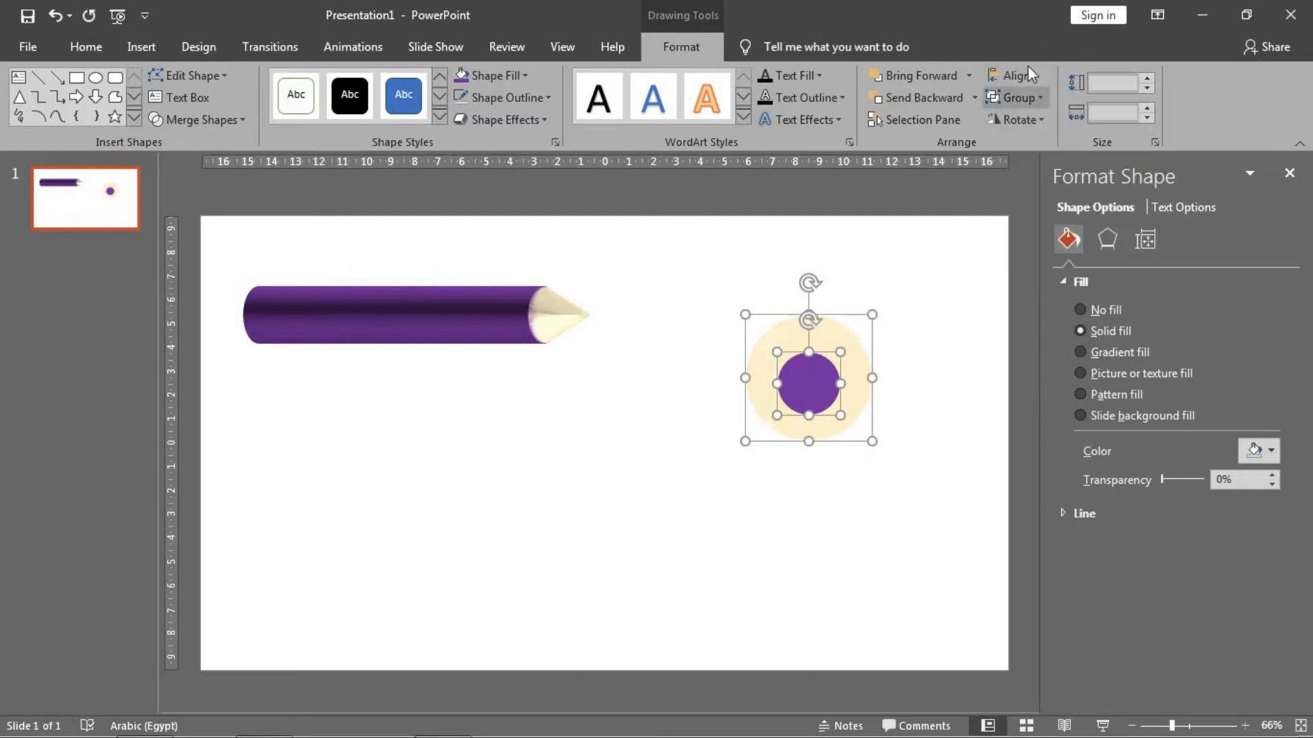
pyautogui.click(1015, 76)
pyautogui.click(1044, 199)
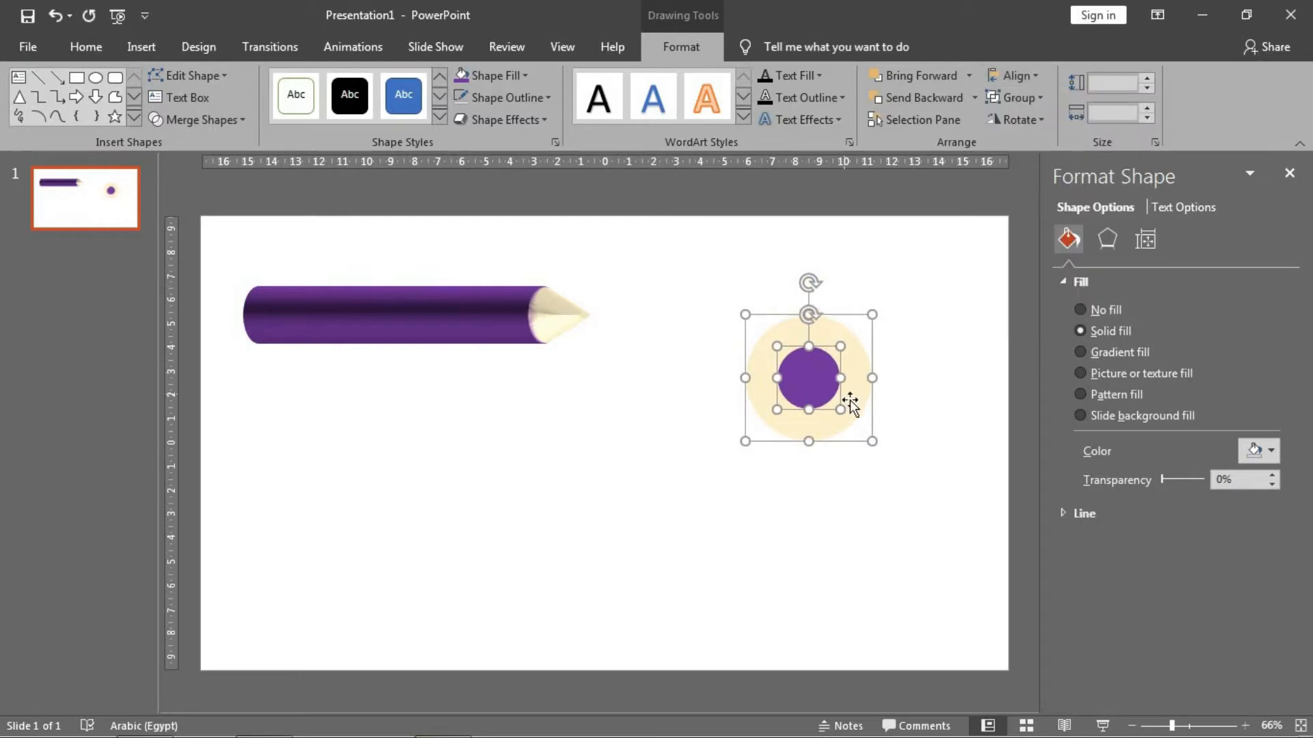
# Move both concentric circles to the slide's upper right corner, and paste a single-picture copy of them below the pencil's tip
pyautogui.moveTo(856, 404); pyautogui.dragTo(962, 322)
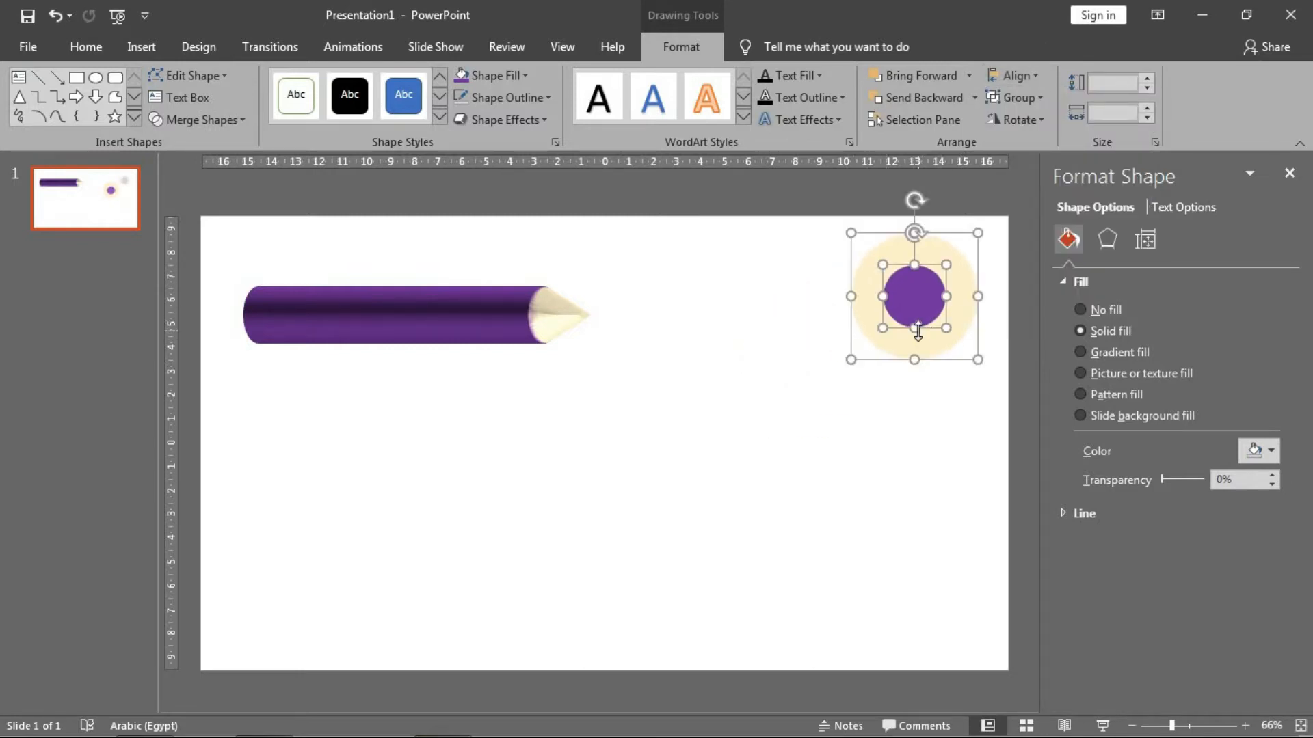
pyautogui.click(650, 447)
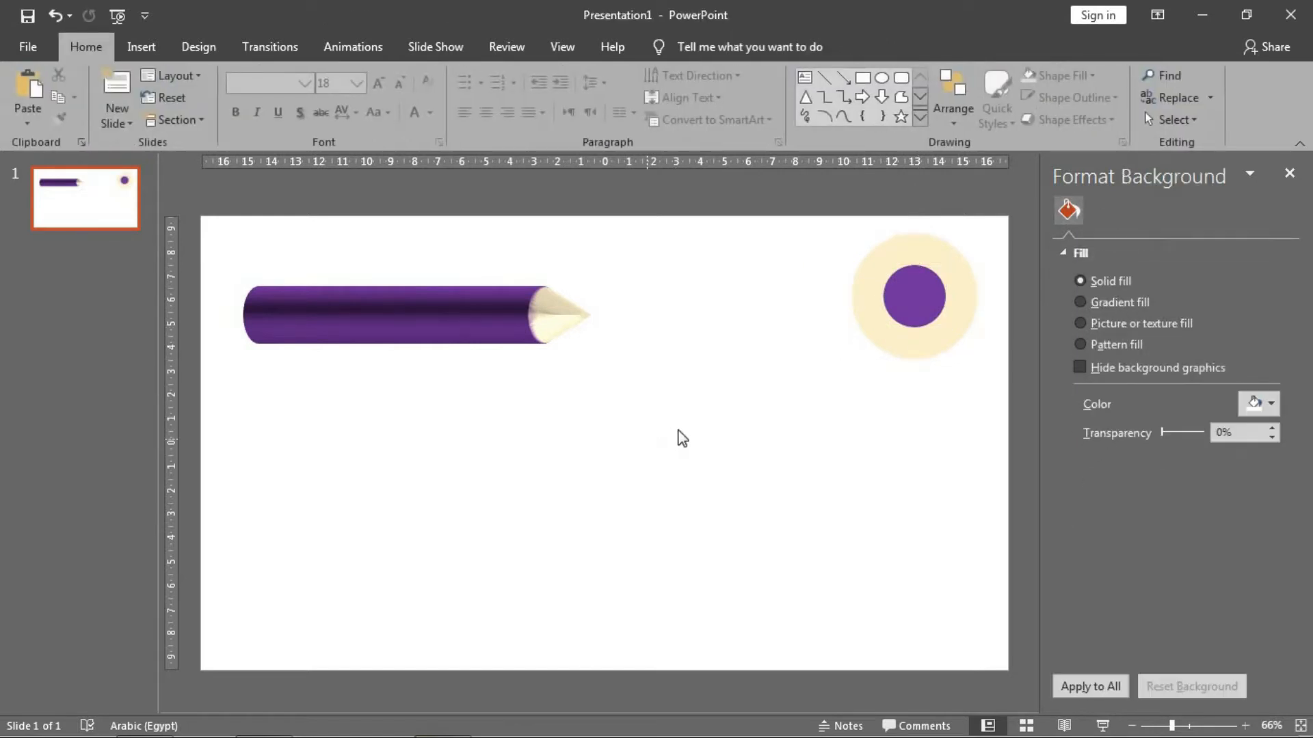
pyautogui.rightClick(648, 441)
pyautogui.click(717, 480)
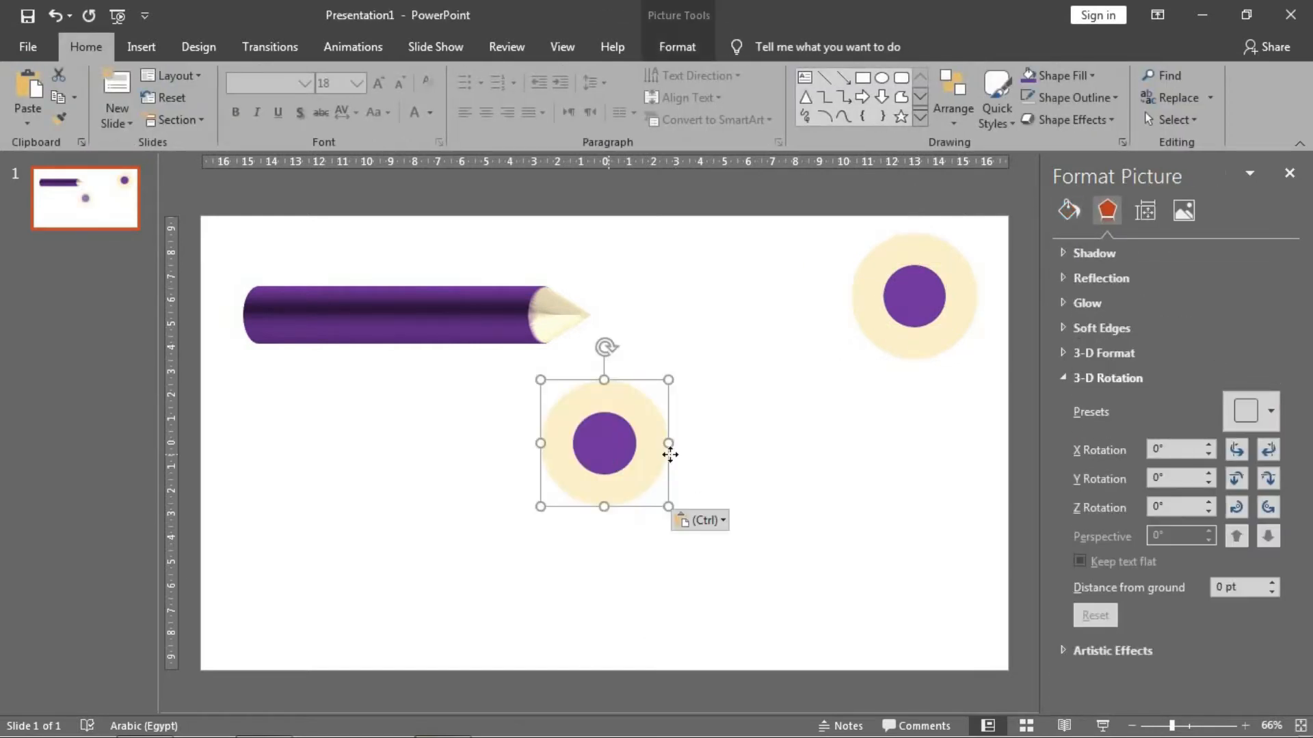
pyautogui.moveTo(668, 448)
pyautogui.mouseDown()
pyautogui.moveTo(683, 452)
pyautogui.moveTo(670, 470)
pyautogui.mouseUp()
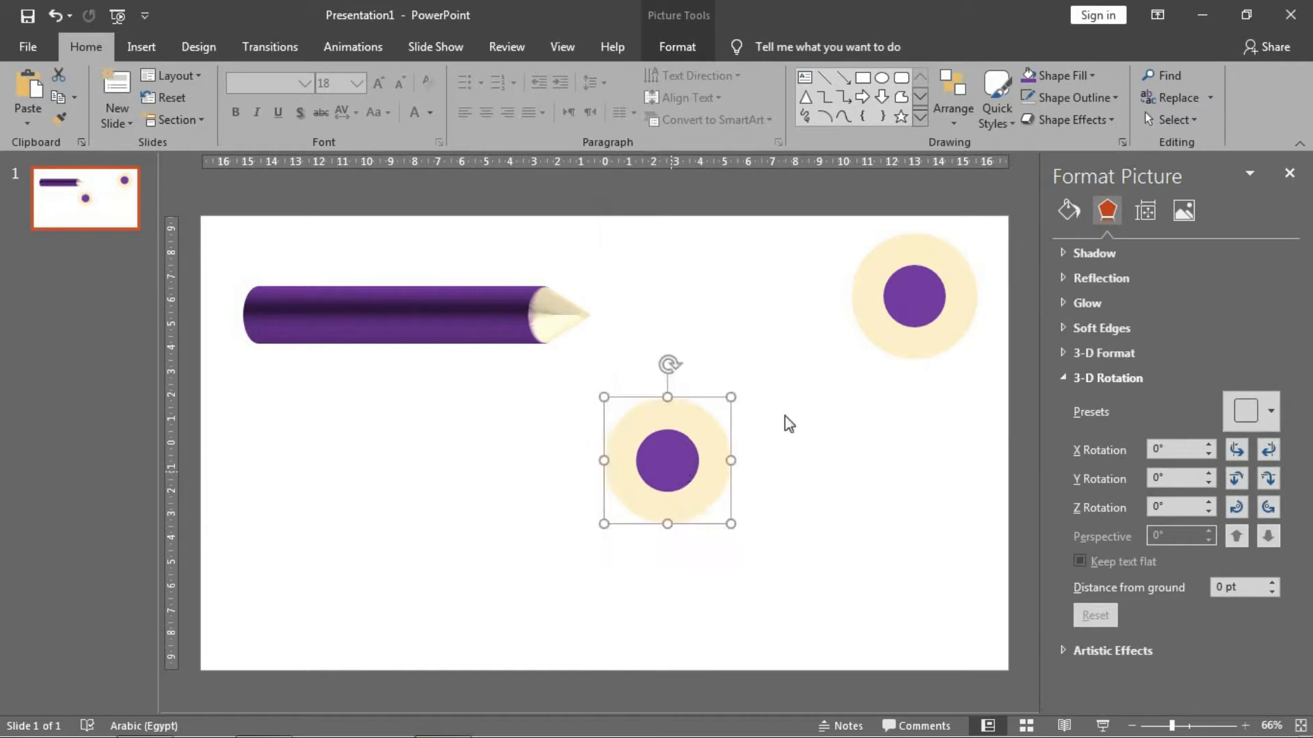
# Fill the pencil with the copied circles picture from the clipboard and shift the pencil slightly upward
pyautogui.click(876, 471)
pyautogui.click(651, 460)
pyautogui.click(547, 327)
pyautogui.click(1068, 239)
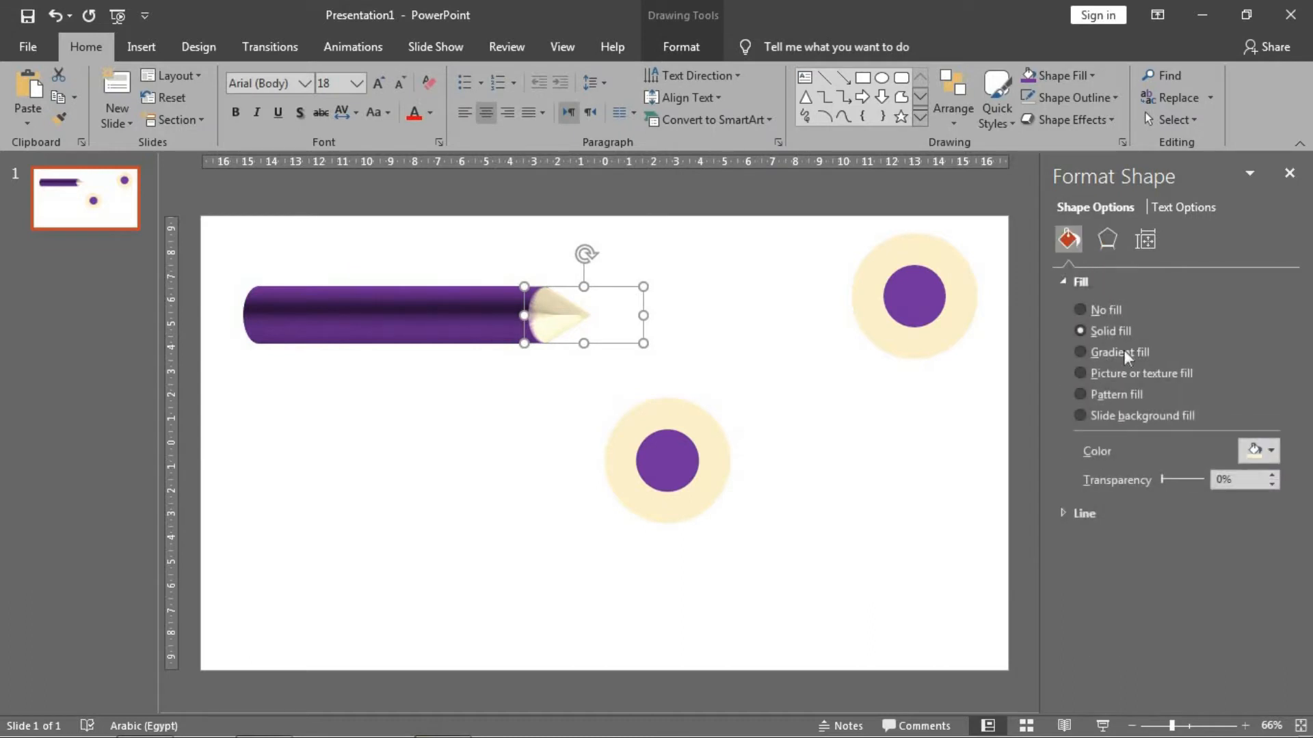
pyautogui.click(1124, 372)
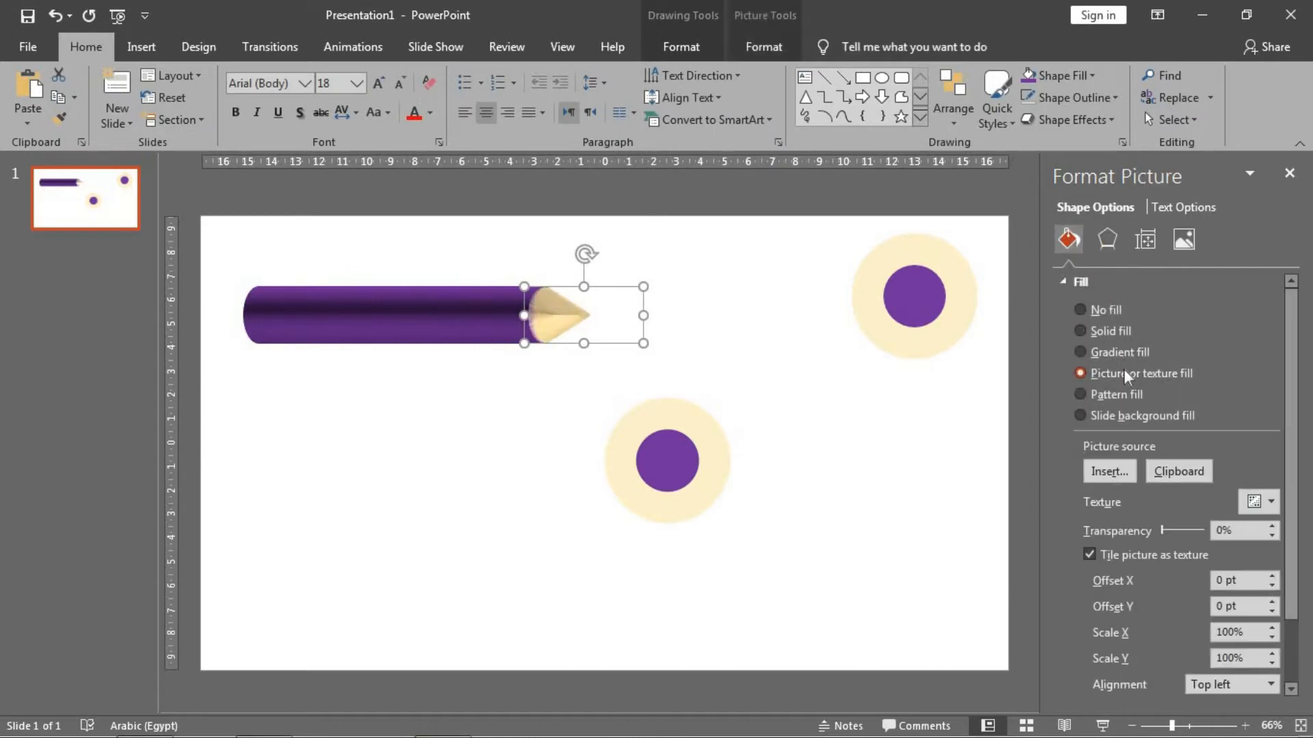
pyautogui.click(1188, 471)
pyautogui.moveTo(477, 313)
pyautogui.mouseDown()
pyautogui.moveTo(472, 342)
pyautogui.moveTo(467, 298)
pyautogui.mouseUp()
# Rotate the pencil to an X rotation of 325°
pyautogui.click(551, 299)
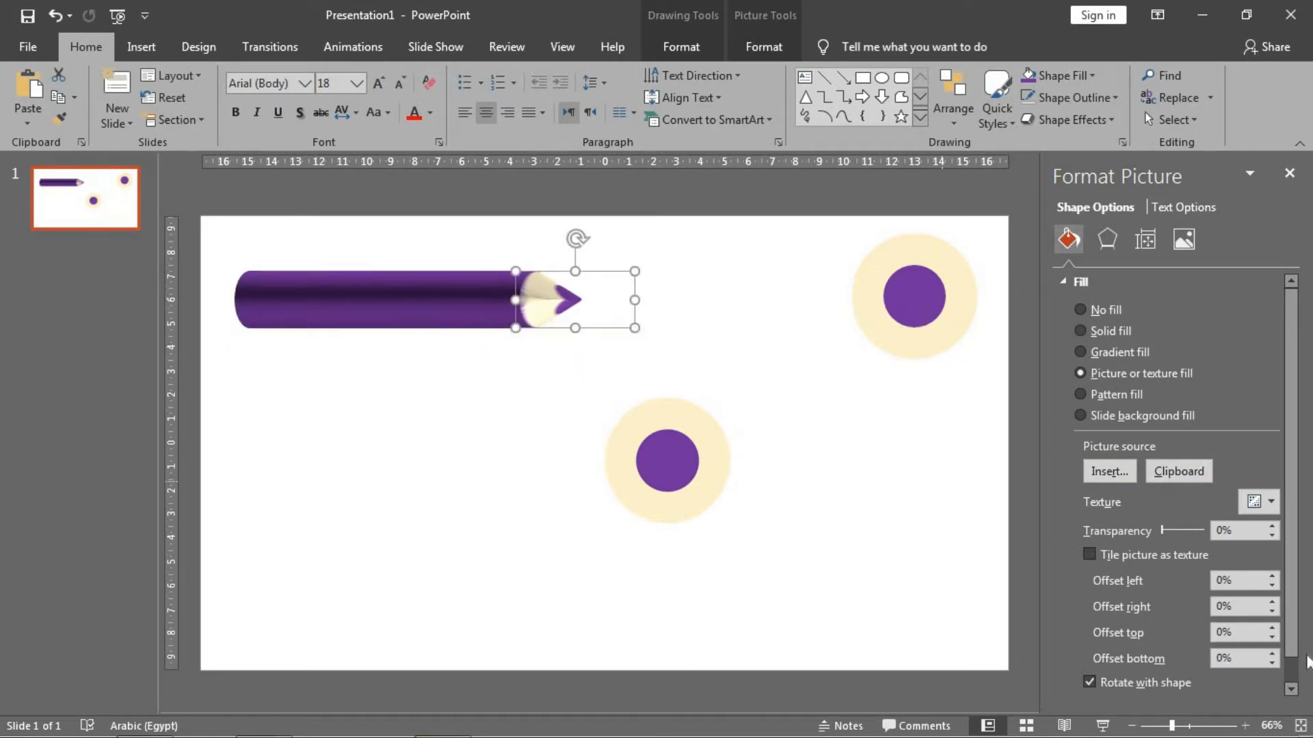
pyautogui.scroll(-1, 1140, 474)
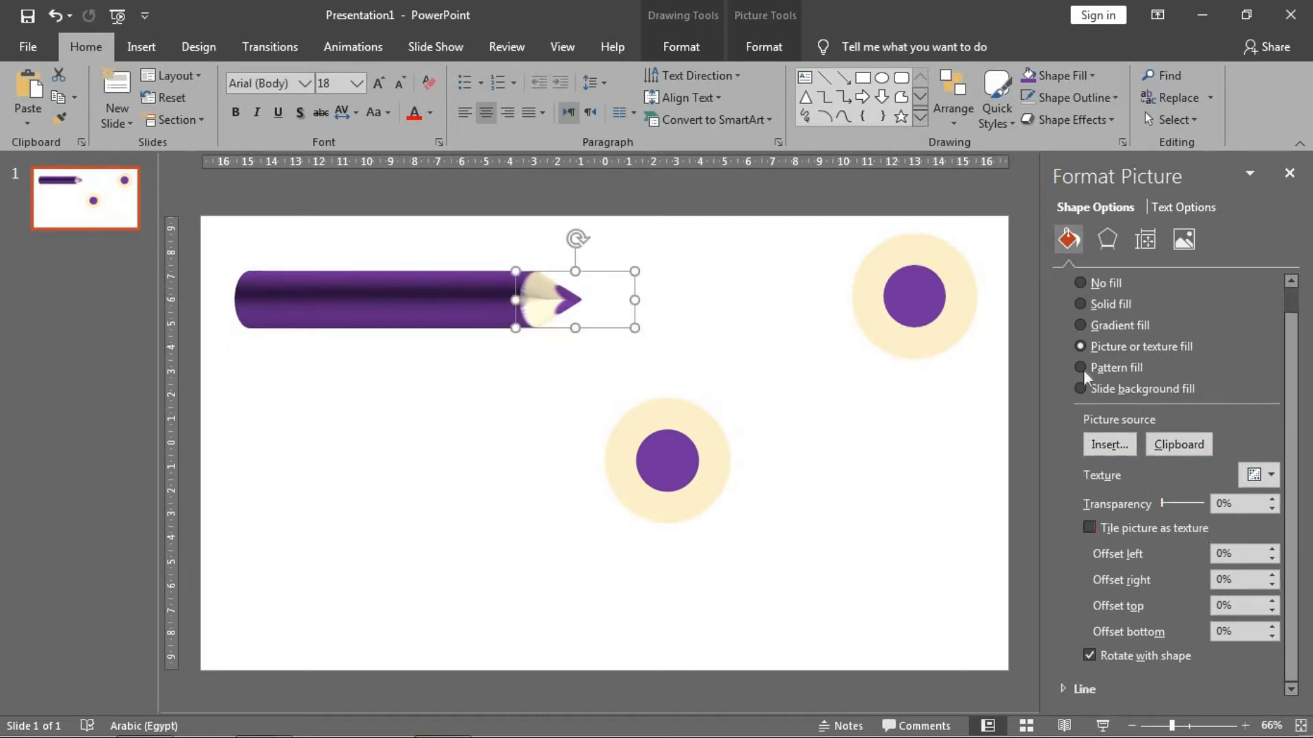
pyautogui.click(1108, 239)
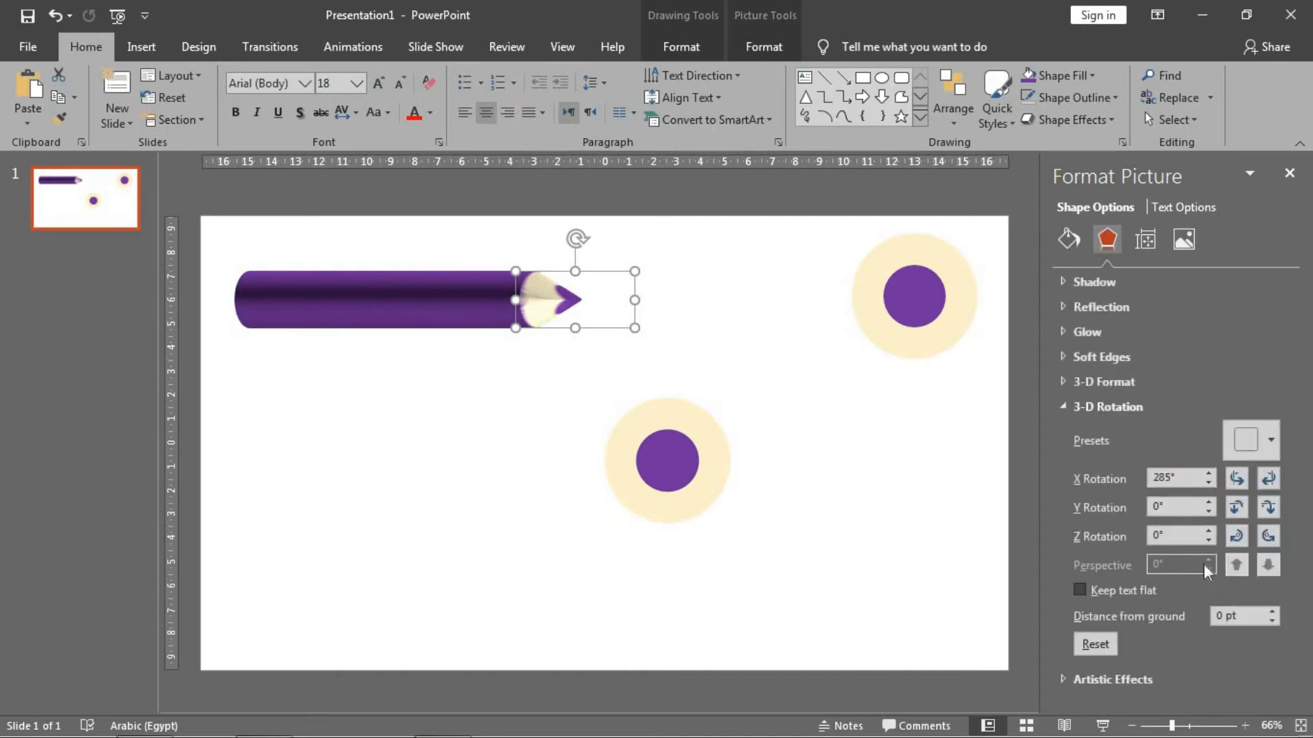
pyautogui.click(1277, 480)
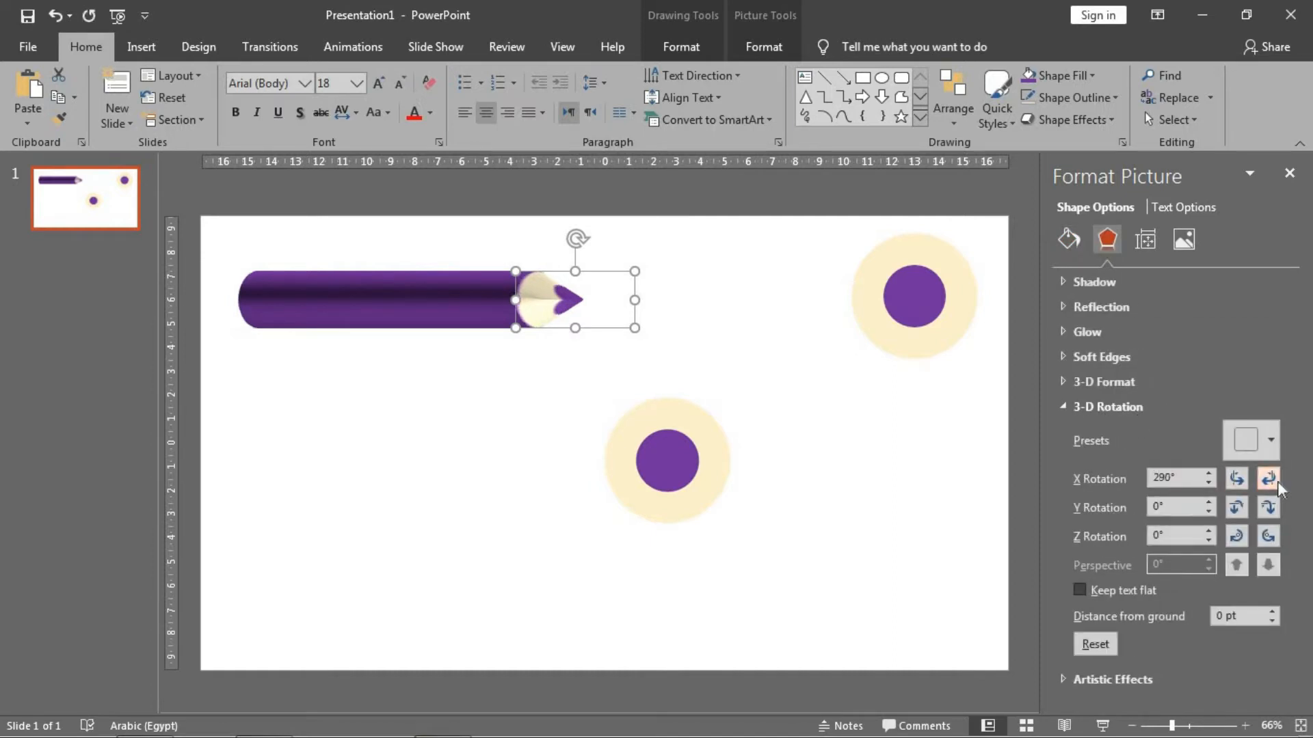
pyautogui.click(1276, 481)
pyautogui.click(1276, 481)
pyautogui.click(1277, 481)
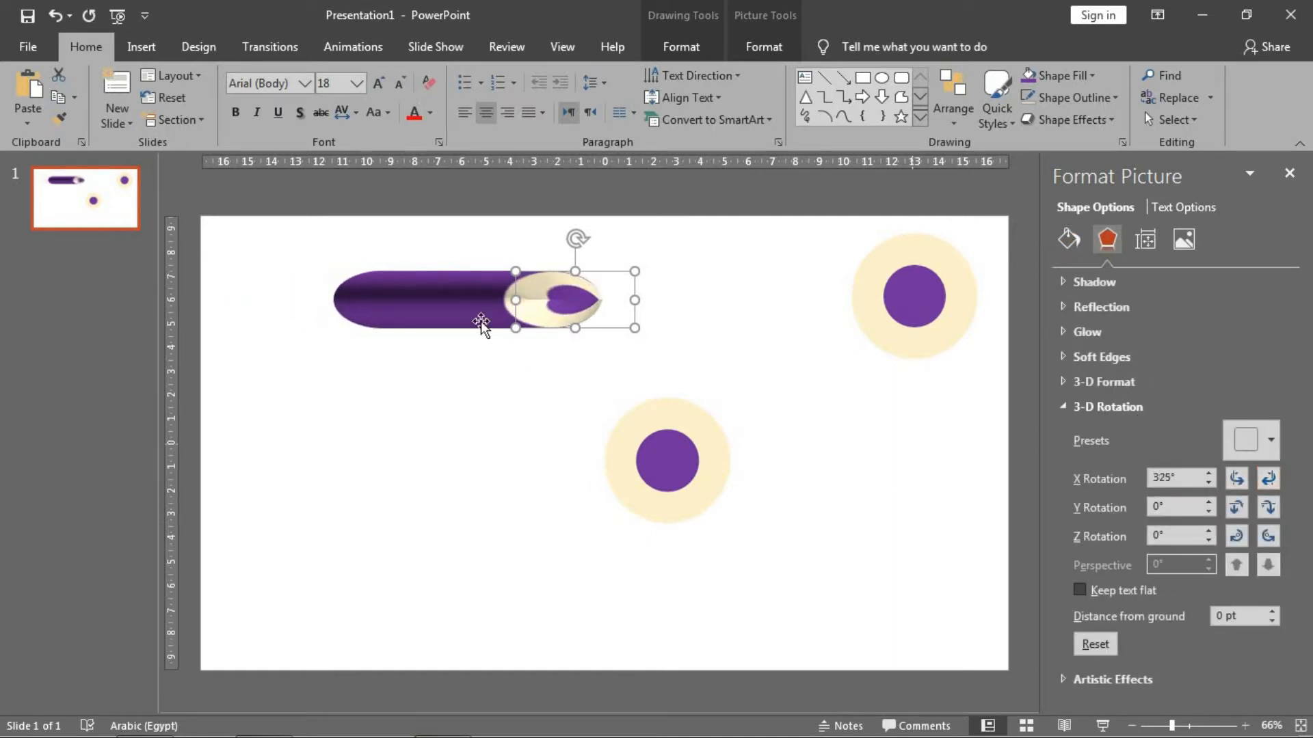
# Place the pencil in the upper left of the slide and narrow its shape to about 4.3 cm wide
pyautogui.moveTo(409, 350); pyautogui.dragTo(326, 381)
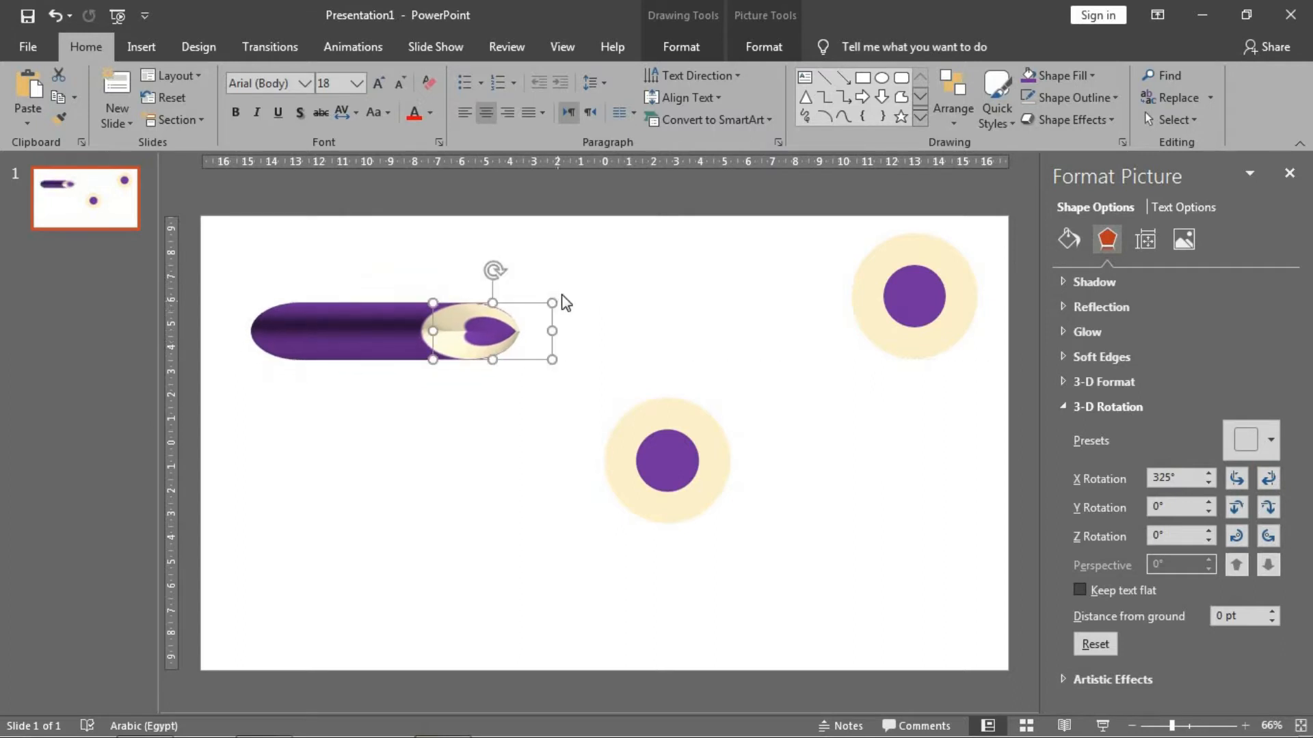
pyautogui.moveTo(551, 302); pyautogui.dragTo(536, 302)
pyautogui.moveTo(371, 305); pyautogui.dragTo(368, 284)
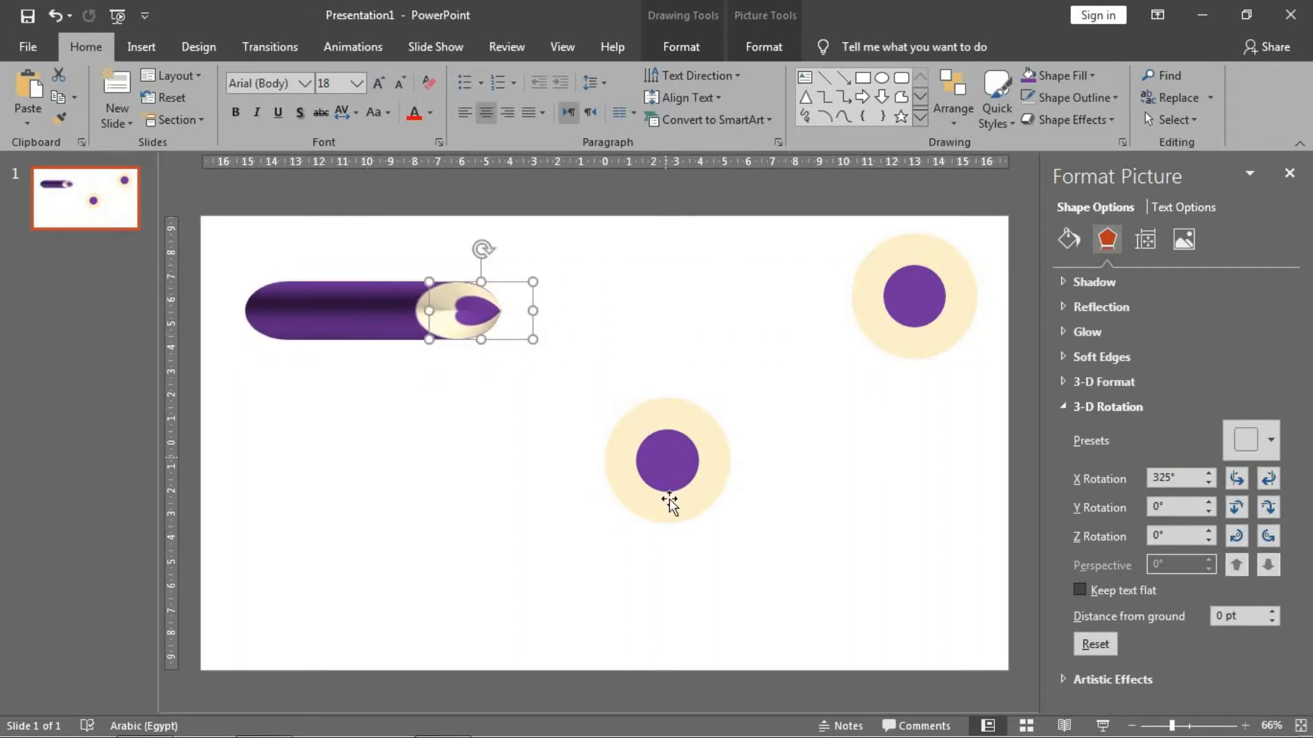
# Delete the circles picture and place three copies of the pencil at the slide's lower left, lower right and middle right
pyautogui.click(667, 501)
pyautogui.press('Delete')
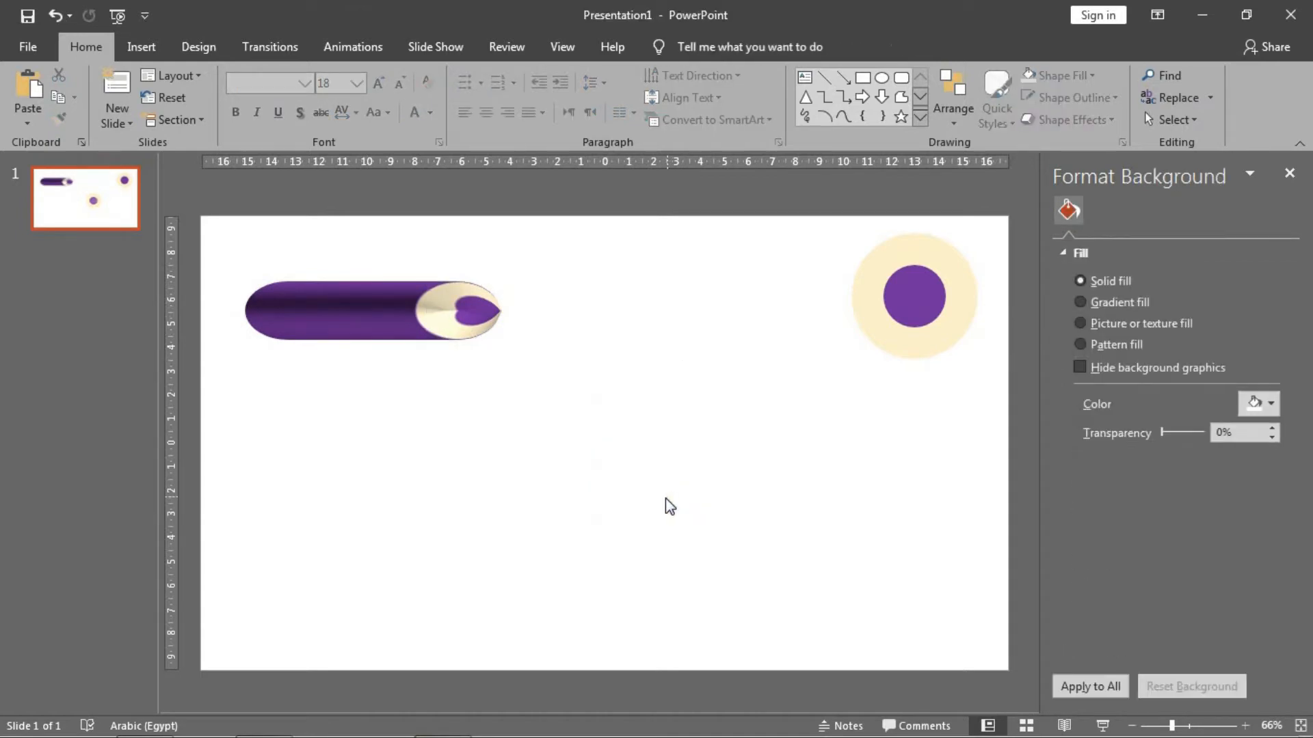
pyautogui.hotkey('ctrl', 'z')
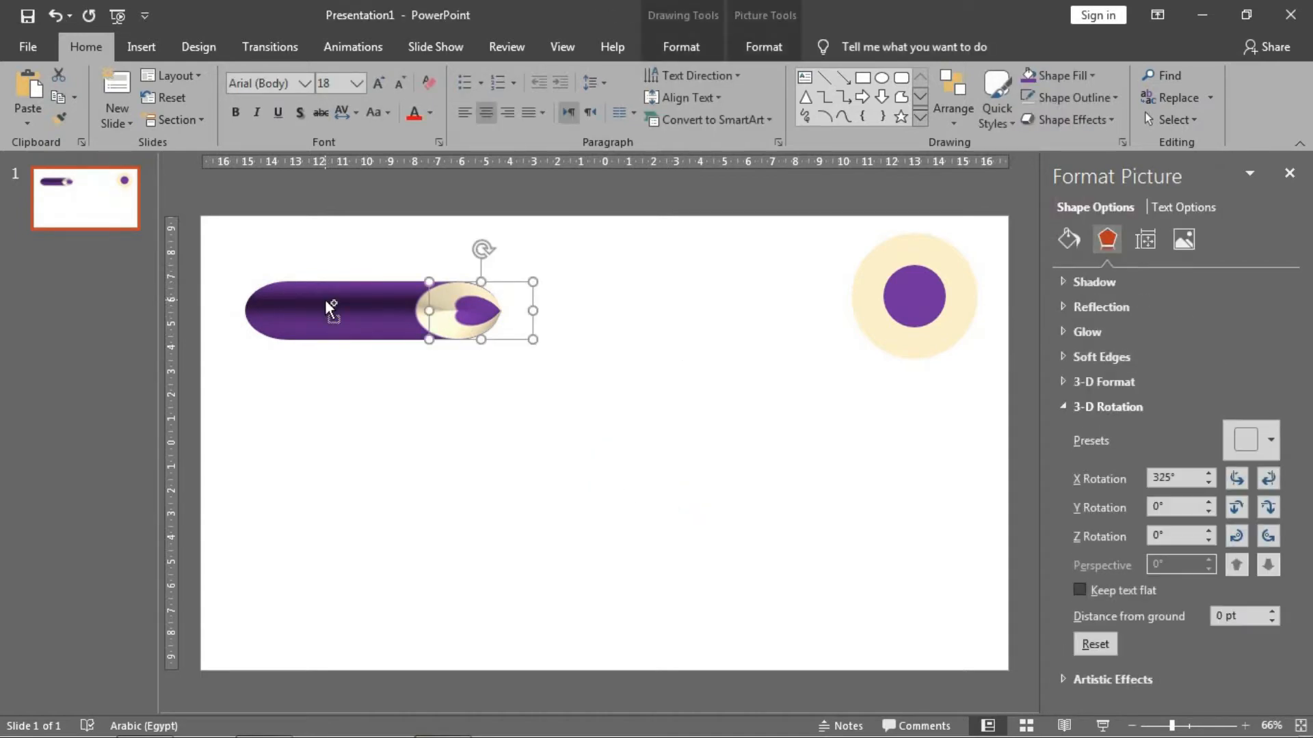
pyautogui.hotkey('ctrl', 'v')
pyautogui.hotkey('ctrl', 'v')
pyautogui.hotkey('ctrl', 'v')
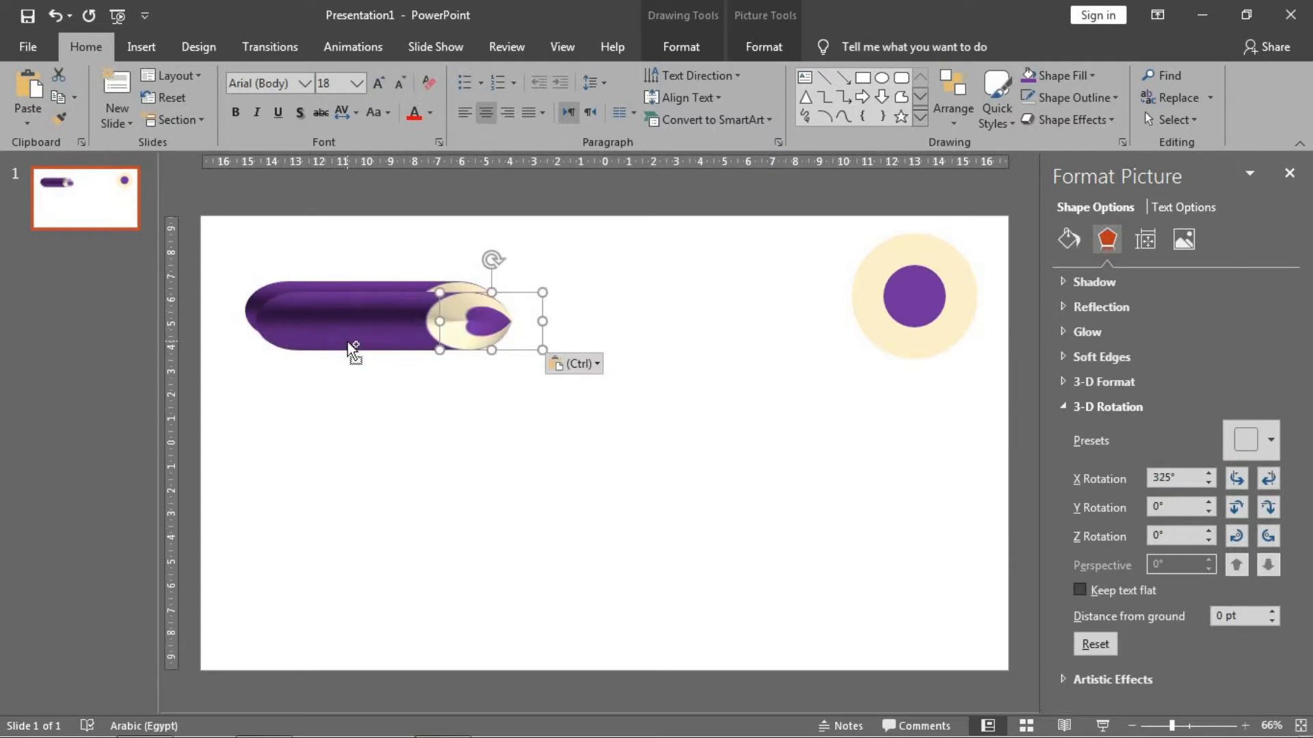
pyautogui.moveTo(362, 353)
pyautogui.mouseDown()
pyautogui.moveTo(431, 462)
pyautogui.moveTo(780, 551)
pyautogui.moveTo(788, 597)
pyautogui.mouseUp()
pyautogui.moveTo(383, 335); pyautogui.dragTo(868, 434)
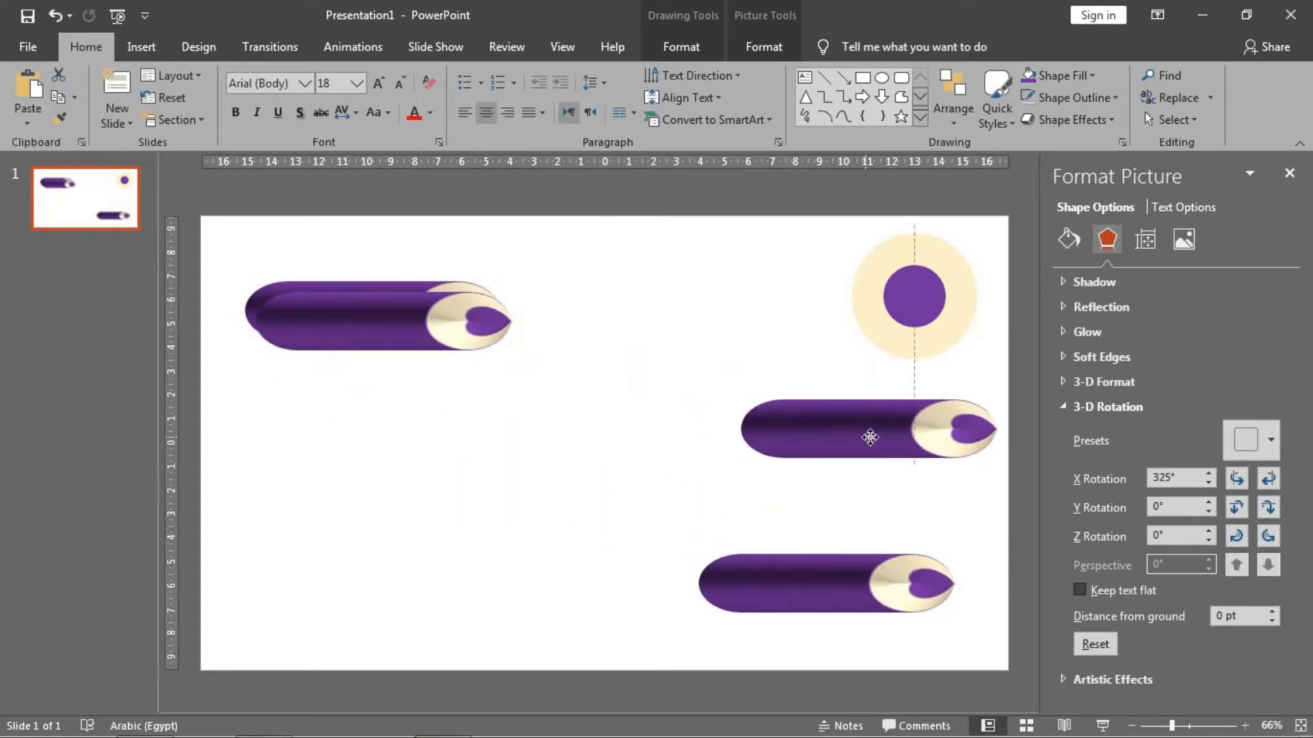
pyautogui.click(411, 346)
pyautogui.moveTo(385, 329); pyautogui.dragTo(384, 537)
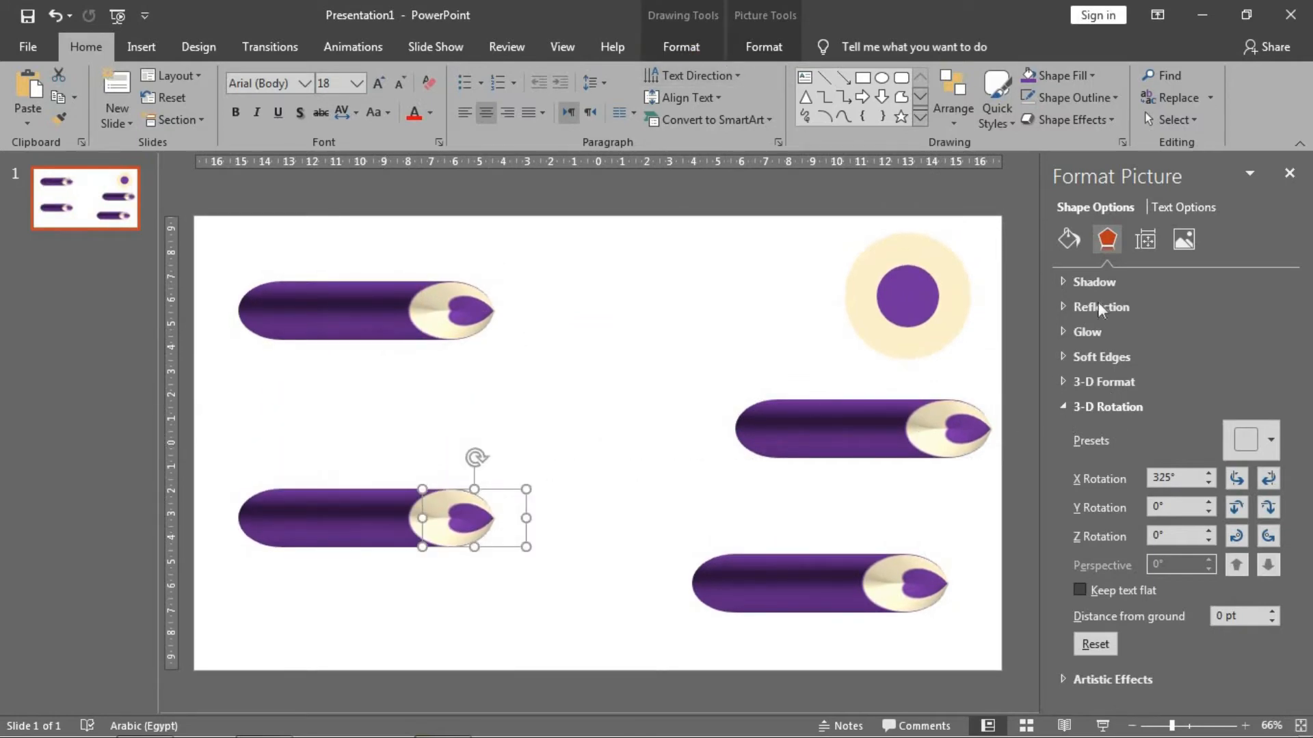
# Give the lower-left pencil a green depth color and a light green outline
pyautogui.click(1109, 406)
pyautogui.click(1106, 380)
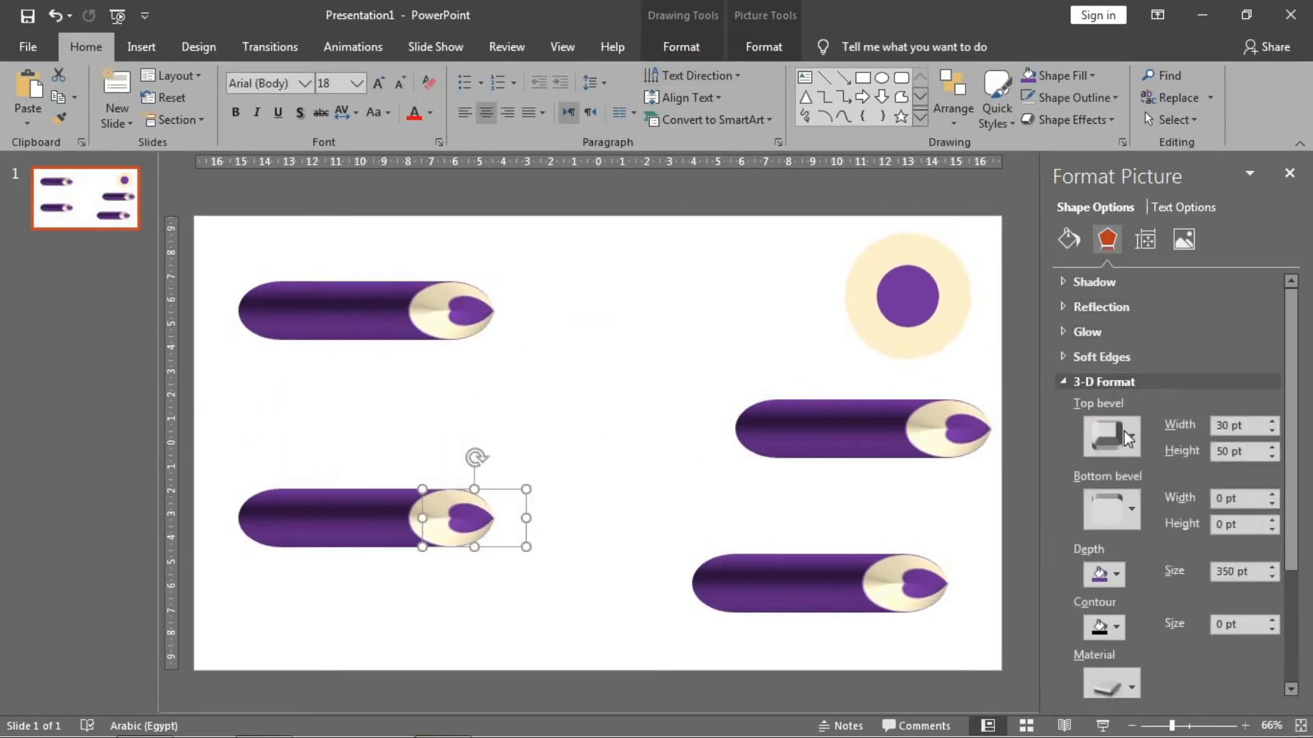
pyautogui.scroll(-2, 1133, 556)
pyautogui.click(1117, 490)
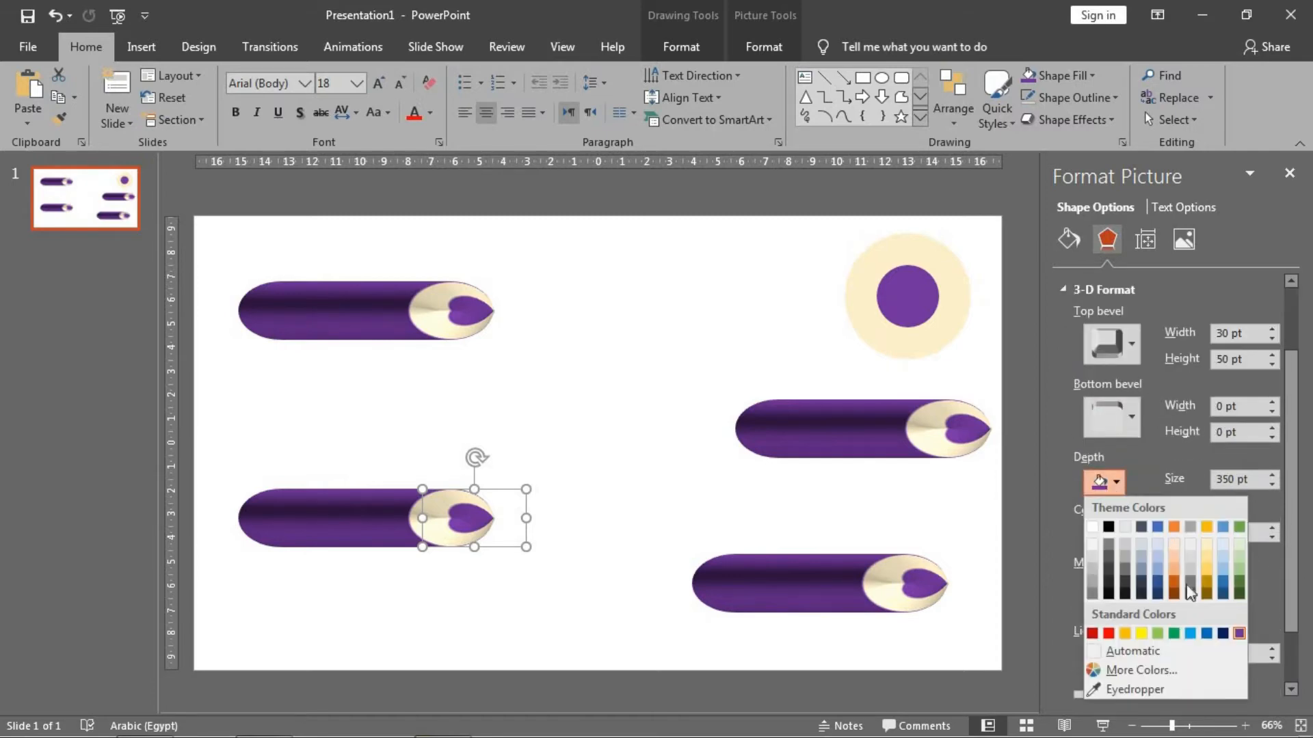
pyautogui.click(1173, 635)
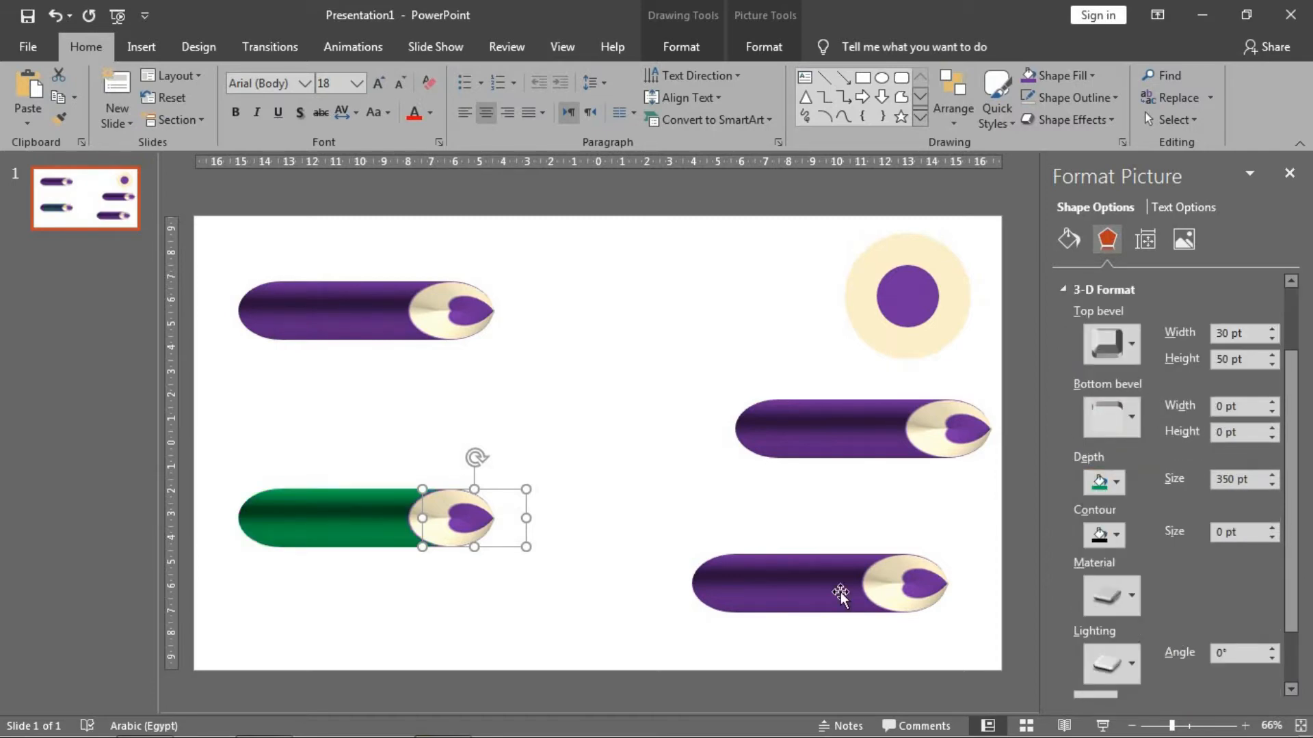
pyautogui.click(677, 47)
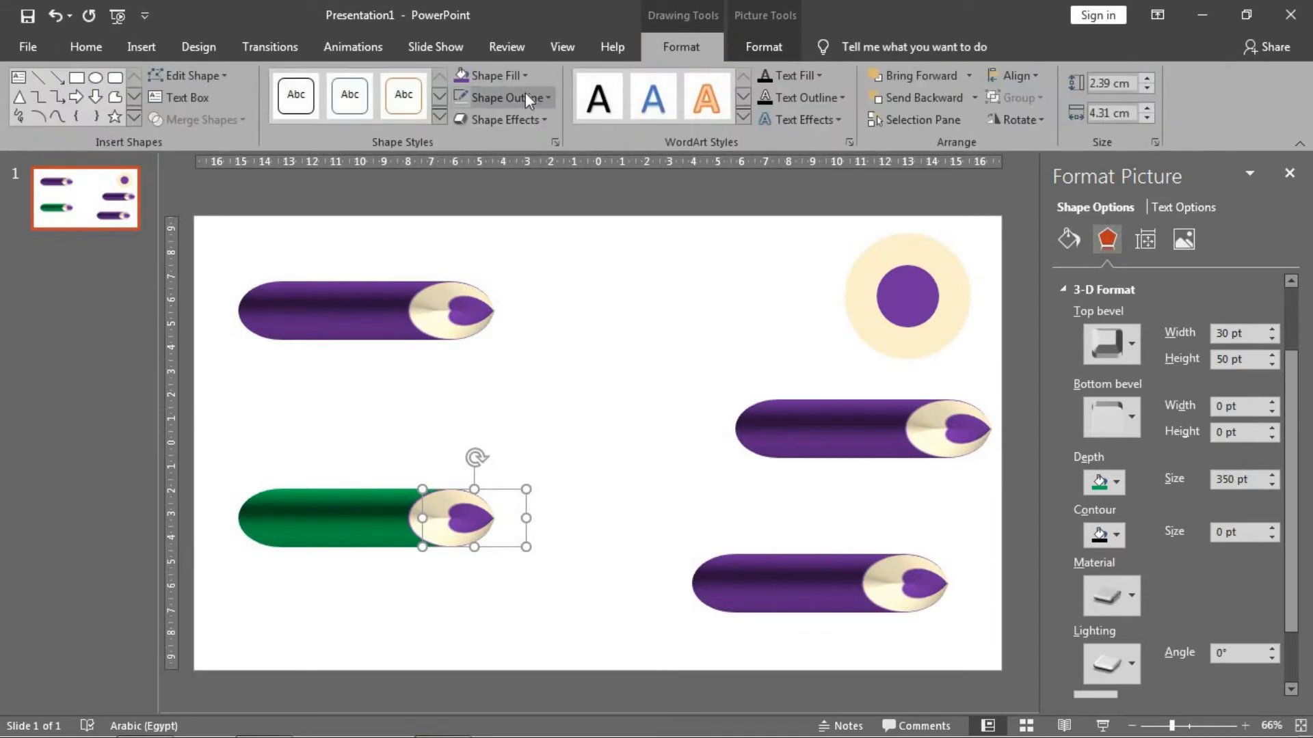
pyautogui.click(525, 97)
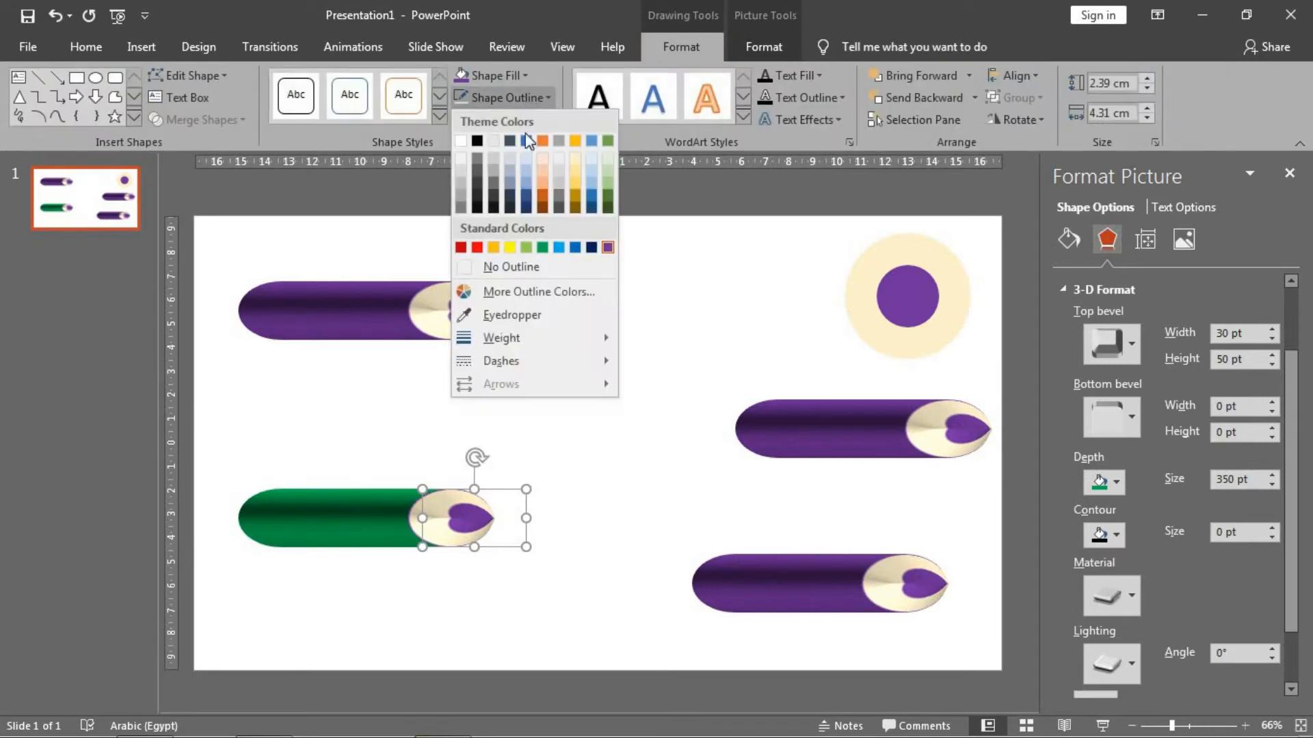
pyautogui.click(526, 247)
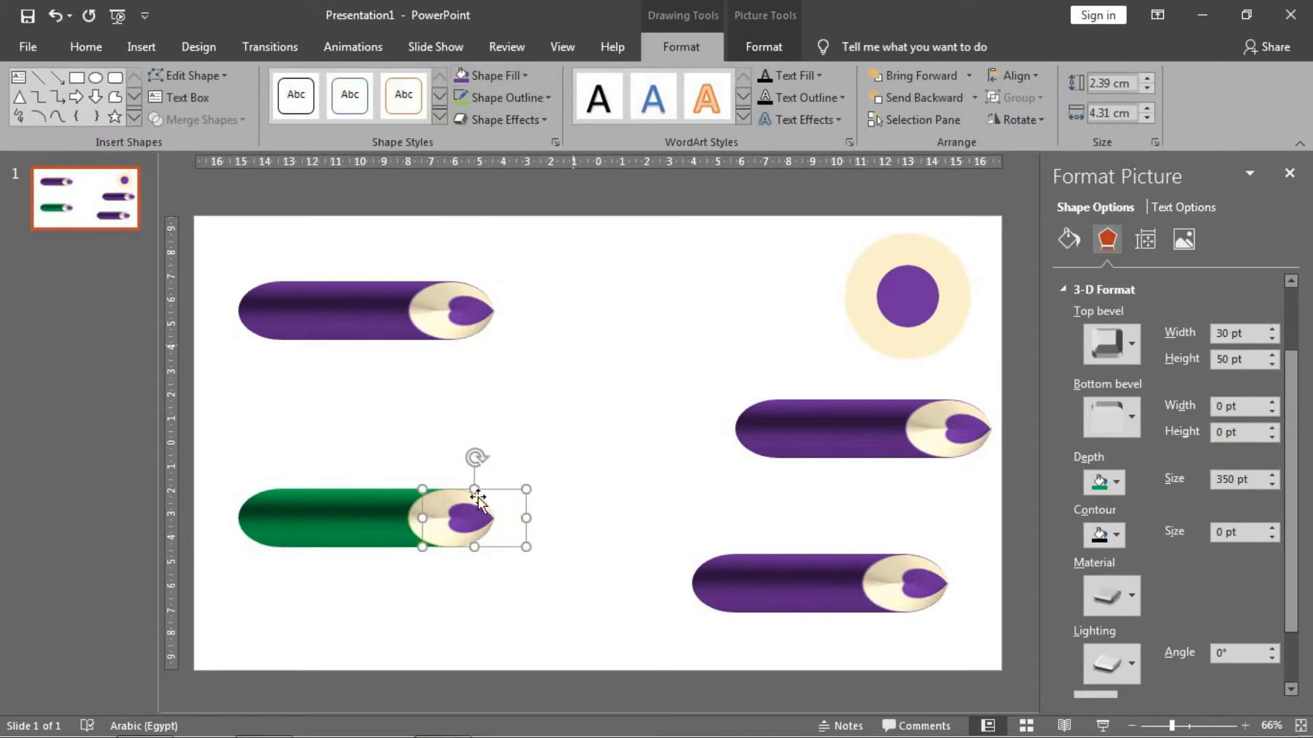
pyautogui.click(897, 309)
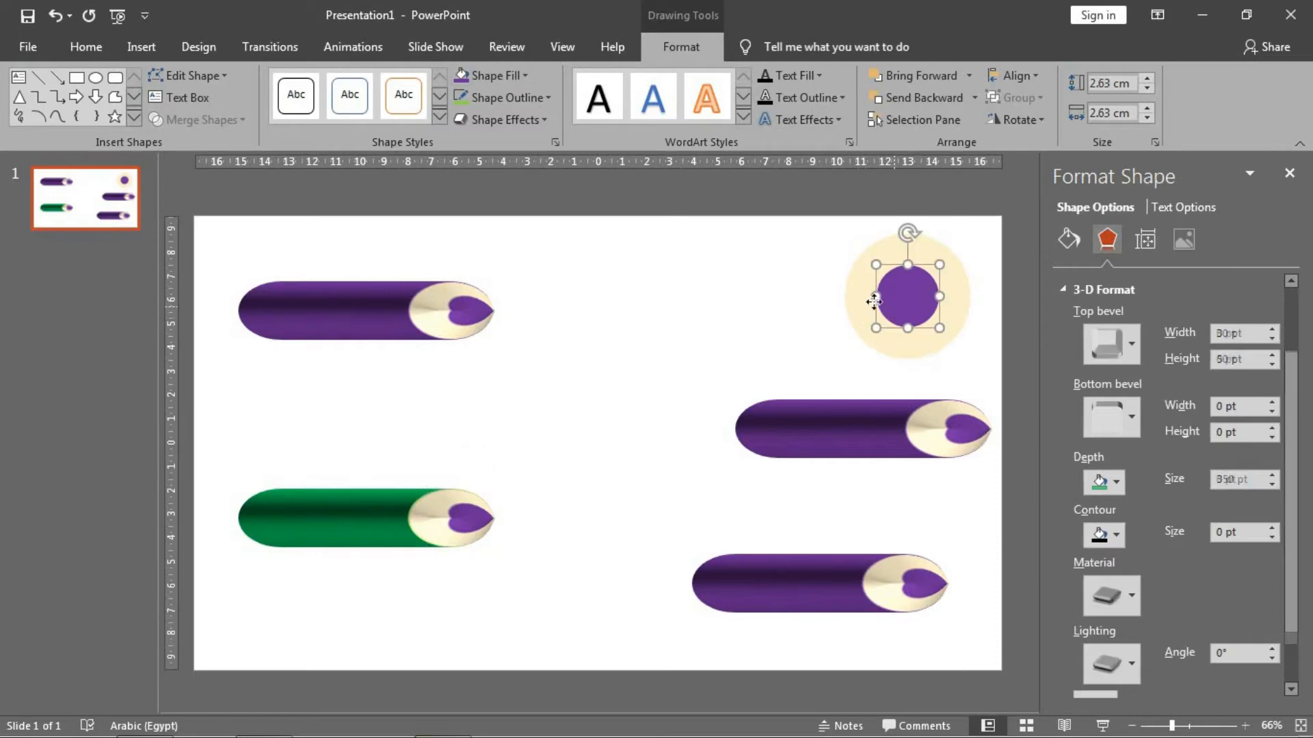
pyautogui.click(516, 100)
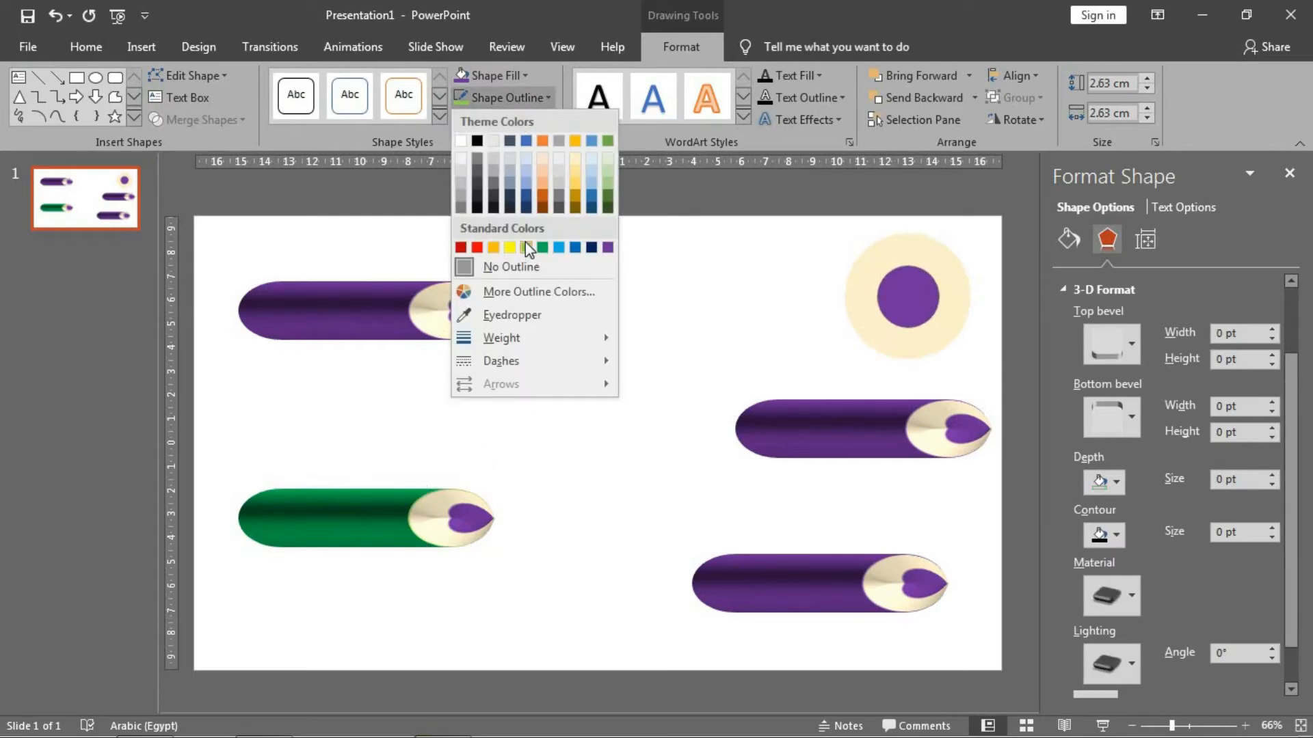
pyautogui.click(525, 242)
pyautogui.hotkey('ctrl', 'z')
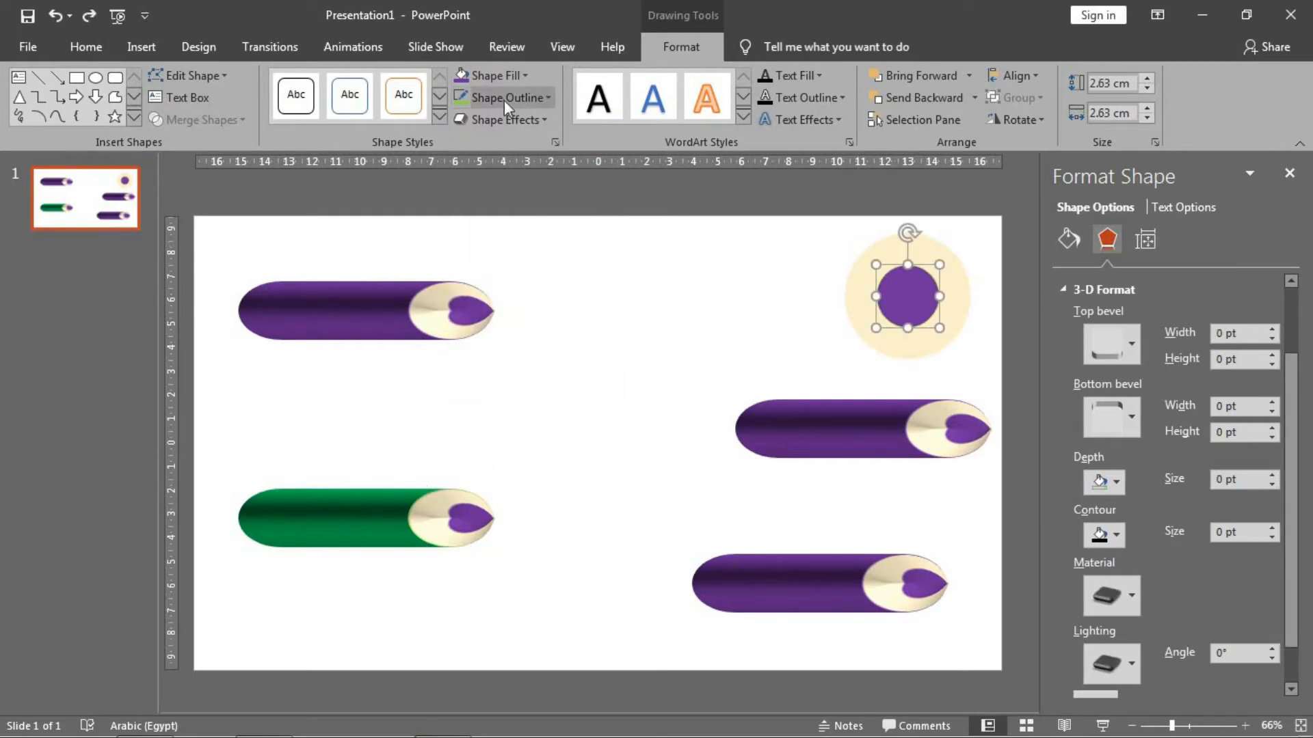
# Fill the small inner circle with light green and paste a single-picture copy of both circles in the middle of the slide
pyautogui.click(504, 77)
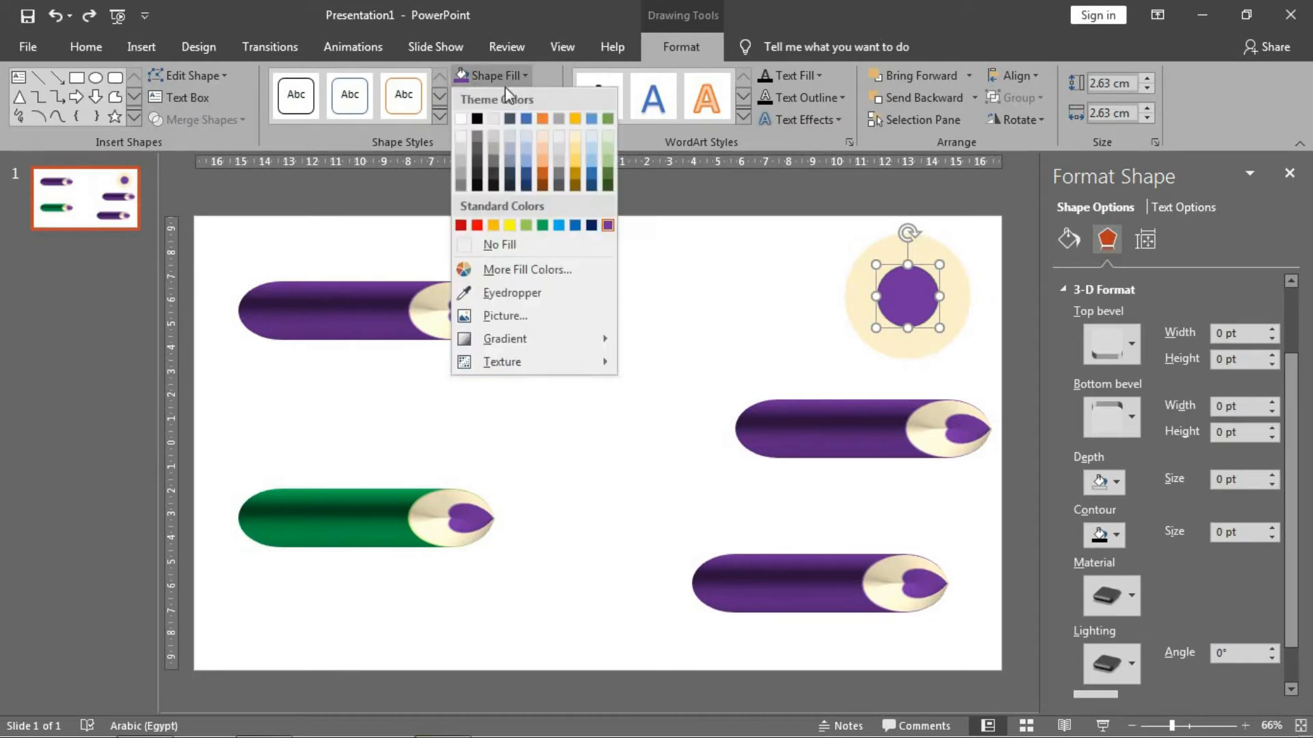
pyautogui.click(524, 225)
pyautogui.keyDown('ctrl'); pyautogui.click(924, 350); pyautogui.keyUp('ctrl')
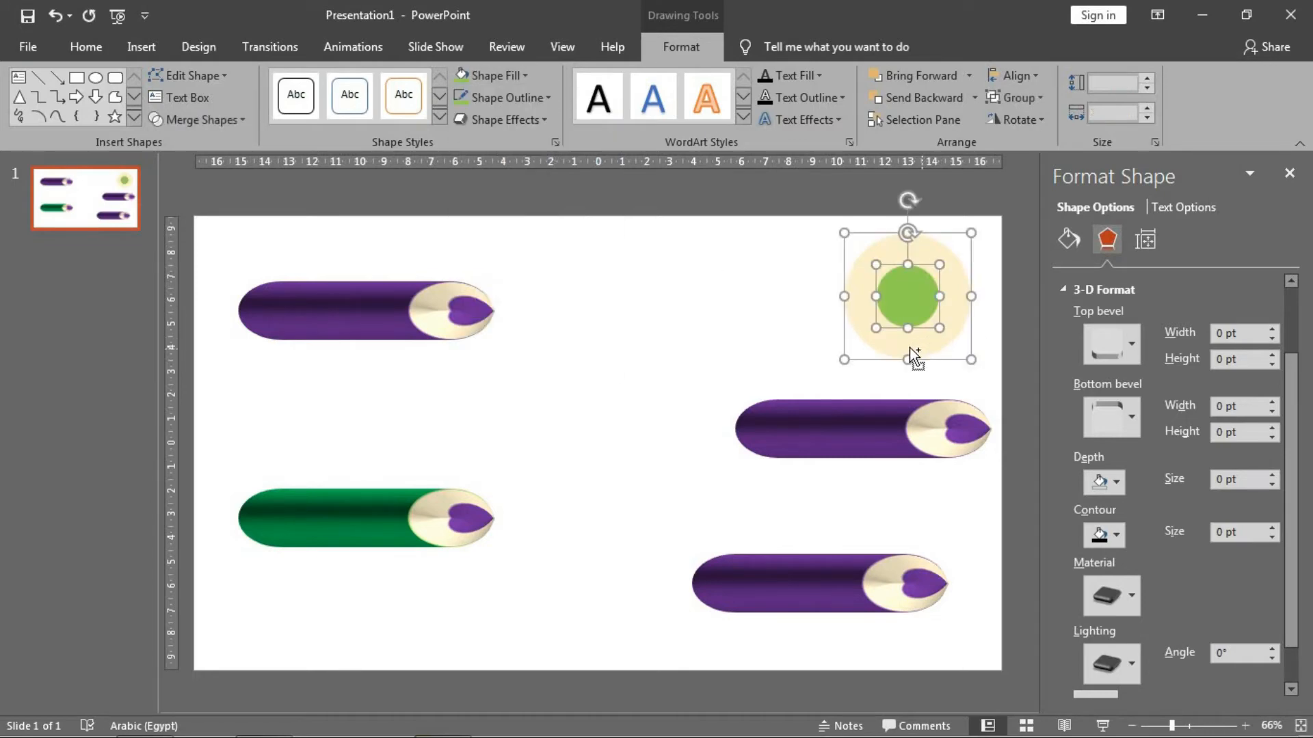
pyautogui.click(637, 354)
pyautogui.rightClick(635, 346)
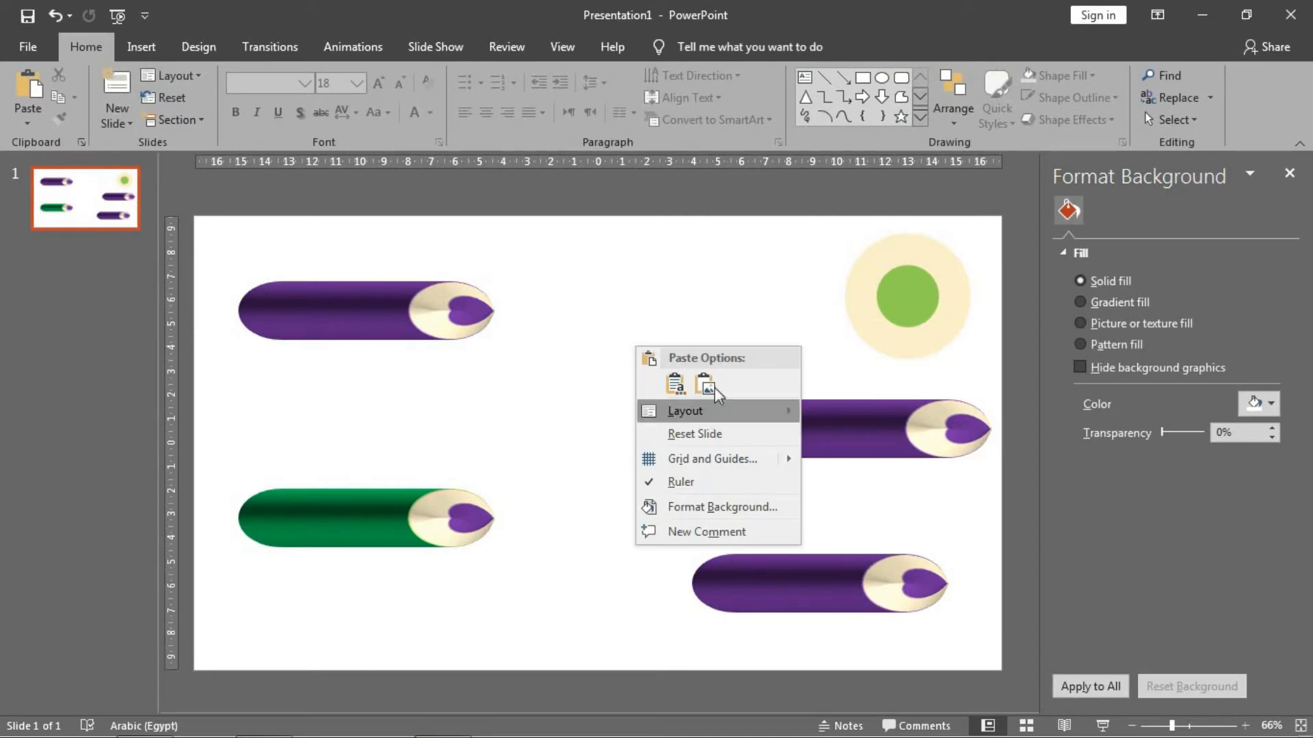
pyautogui.press('Escape')
pyautogui.hotkey('ctrl', 'v')
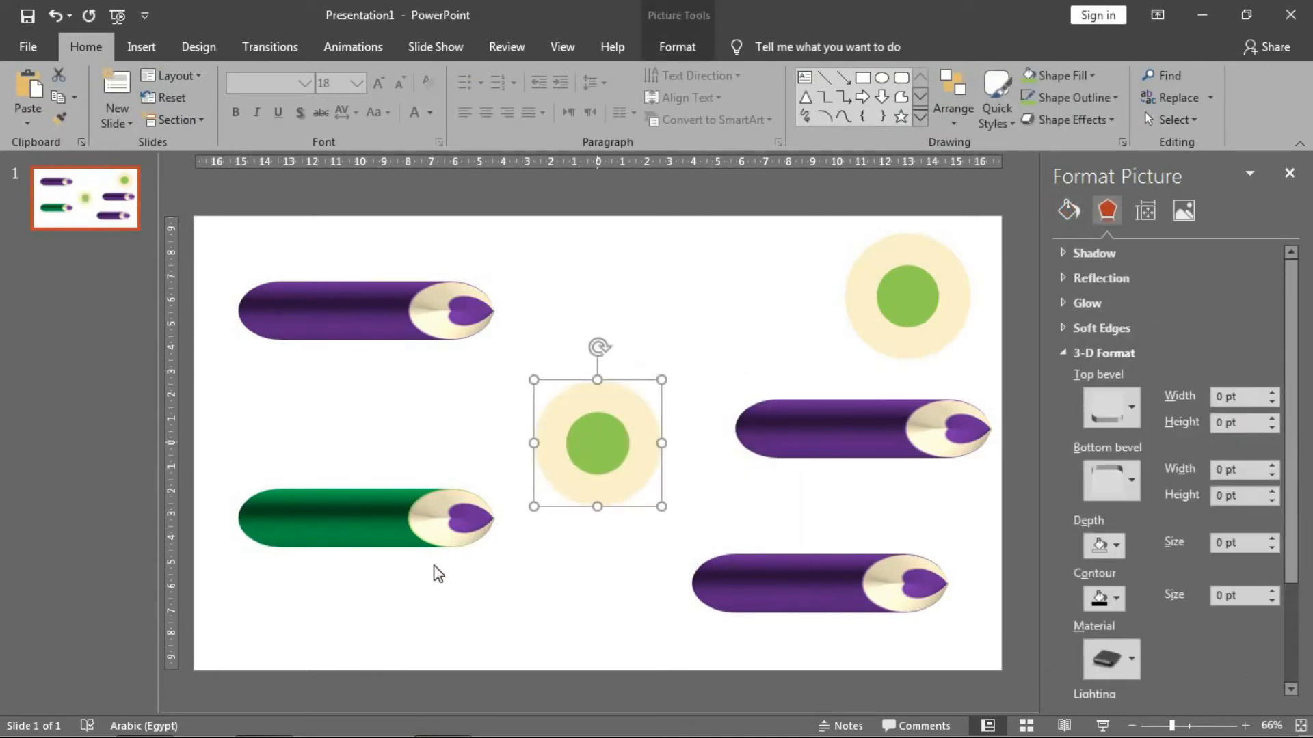
# Fill the green pencil with the copied light green circles picture from the clipboard, and delete the pasted picture from the slide
pyautogui.click(400, 524)
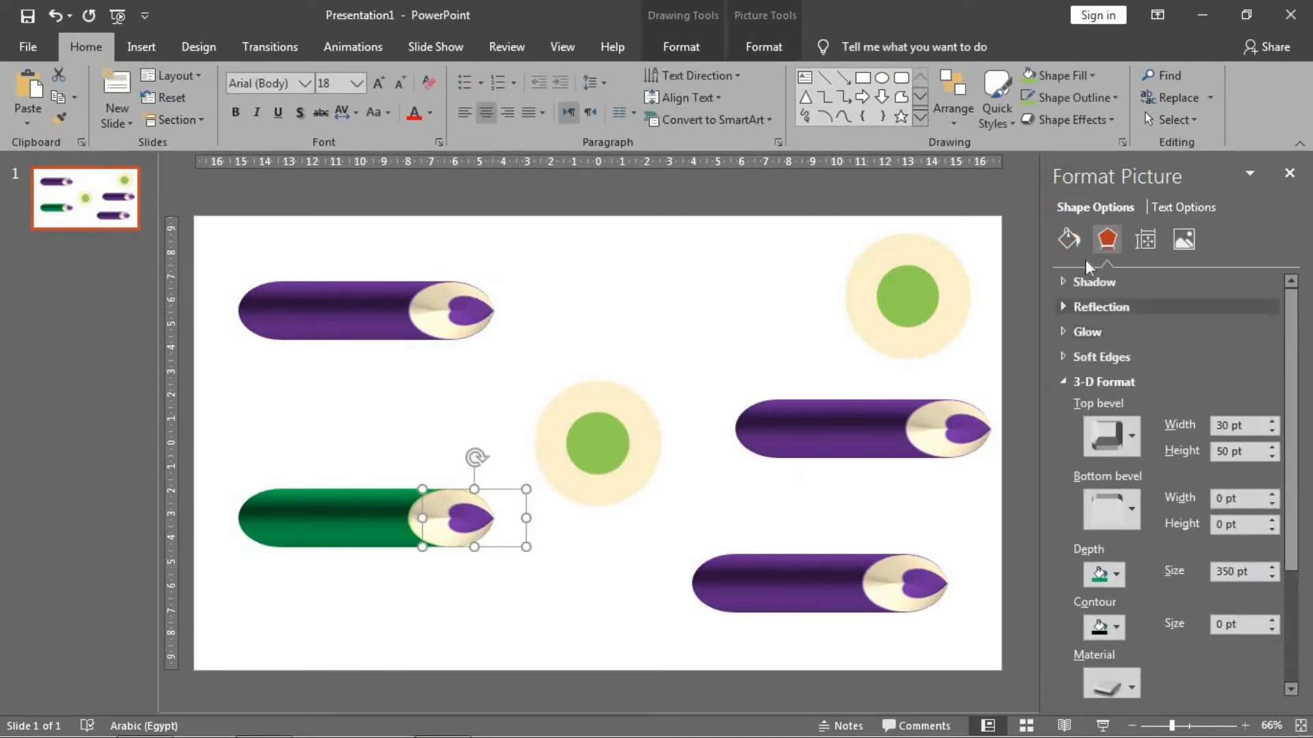
pyautogui.click(1070, 243)
pyautogui.click(1174, 478)
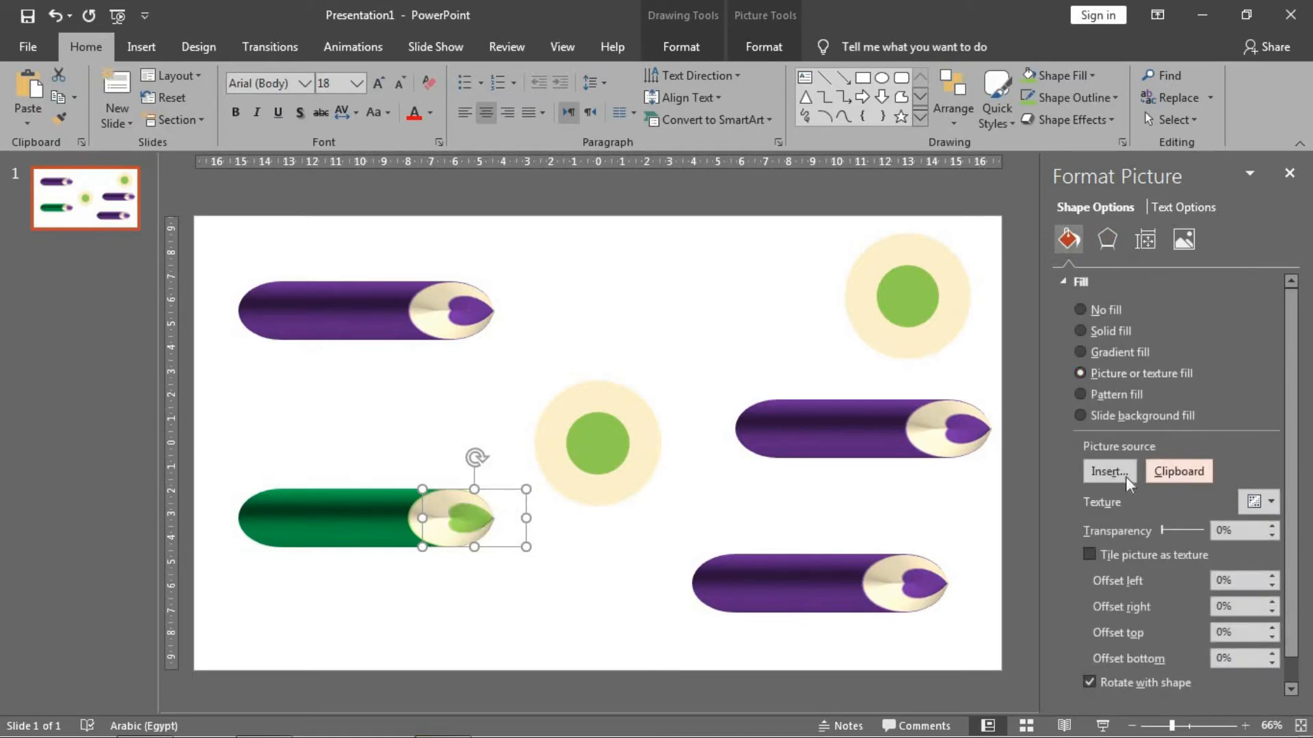
pyautogui.click(545, 531)
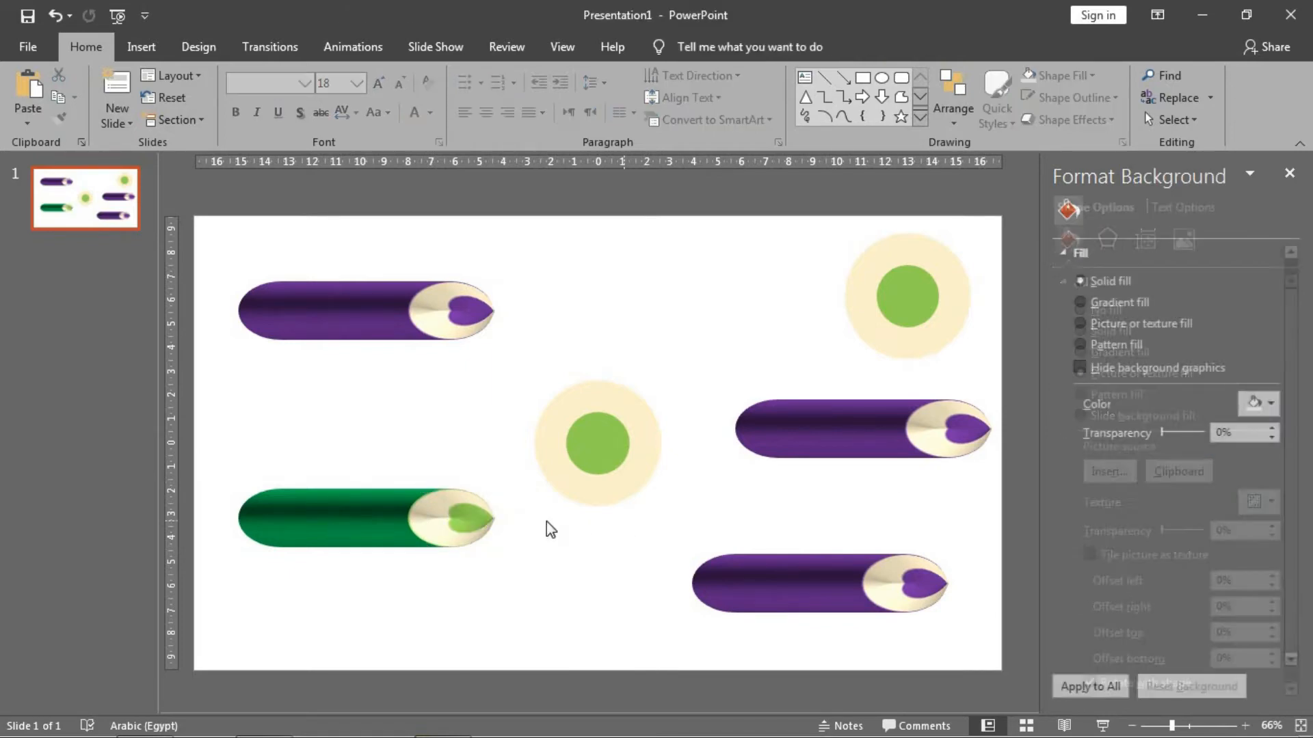
pyautogui.click(410, 523)
pyautogui.moveTo(412, 524)
pyautogui.mouseDown()
pyautogui.moveTo(388, 524)
pyautogui.moveTo(411, 525)
pyautogui.mouseUp()
pyautogui.click(592, 460)
pyautogui.press('Delete')
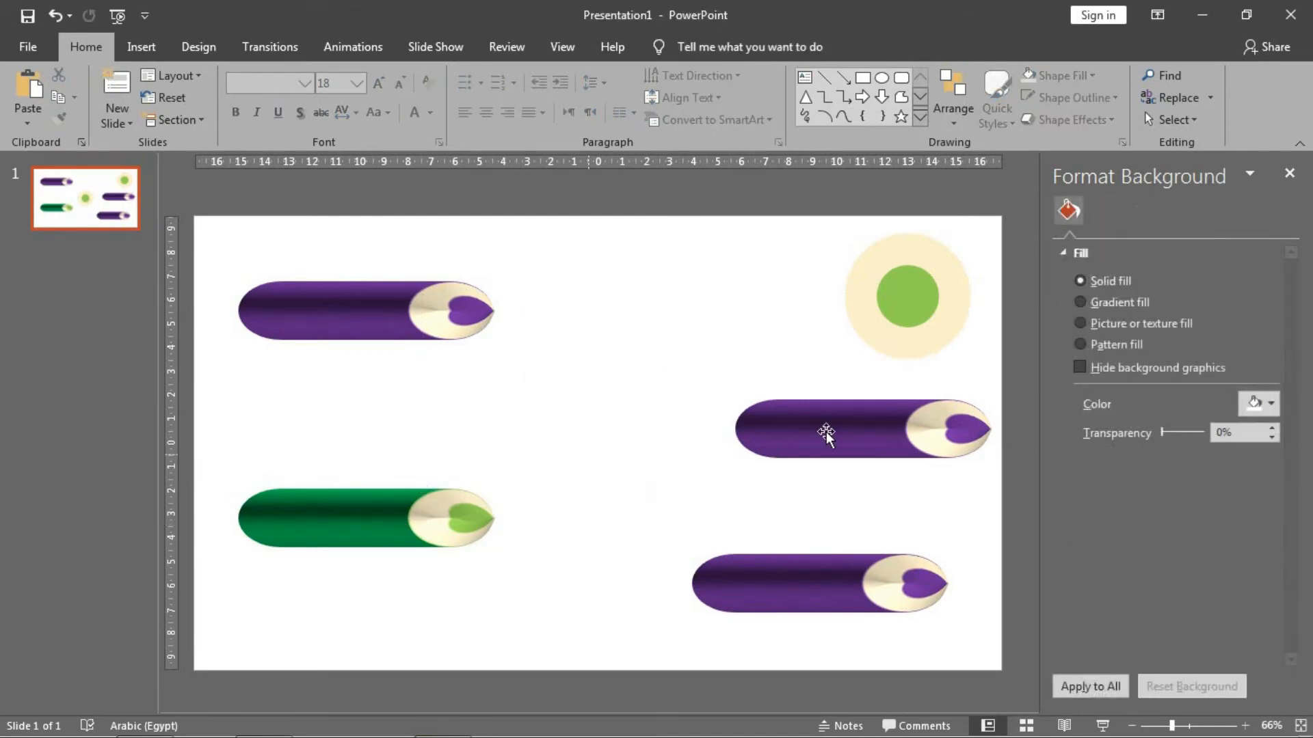
# Give the middle-right pencil a dark red depth color and a red outline
pyautogui.click(834, 440)
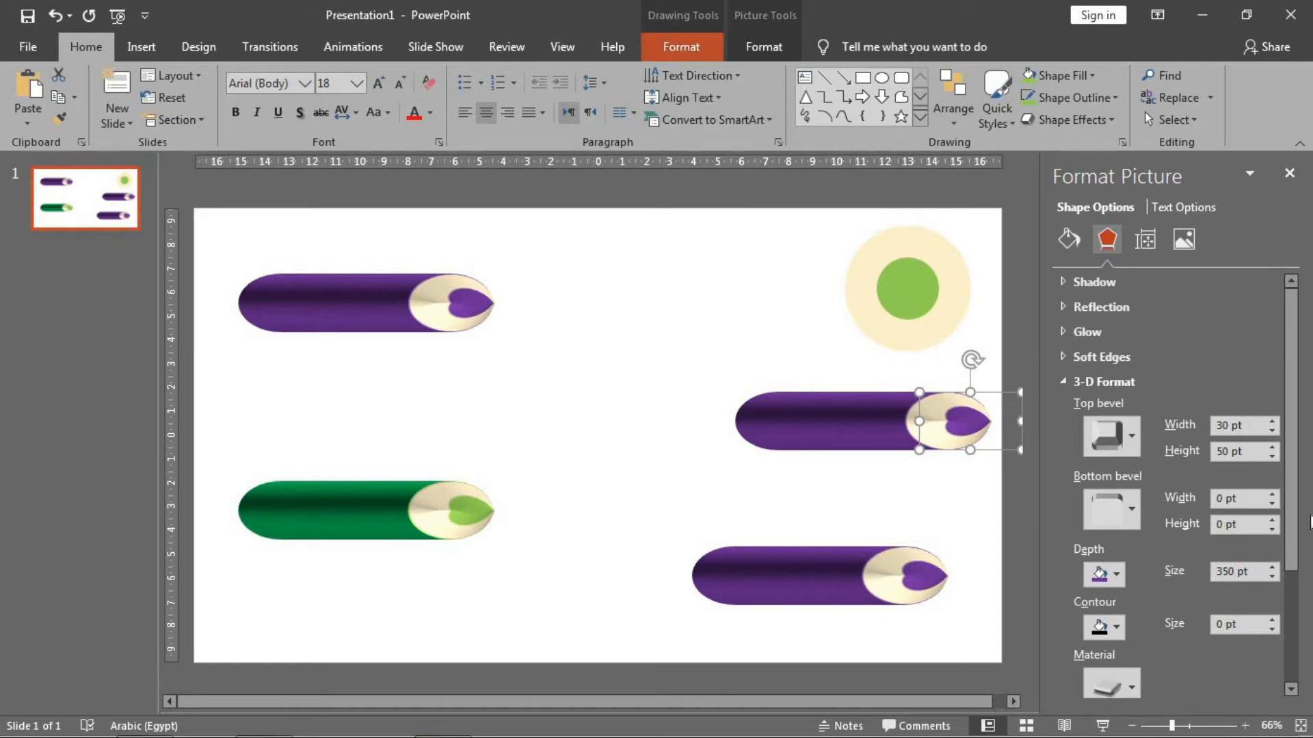
pyautogui.scroll(-3, 1176, 551)
pyautogui.scroll(-1, 1176, 551)
pyautogui.click(1114, 436)
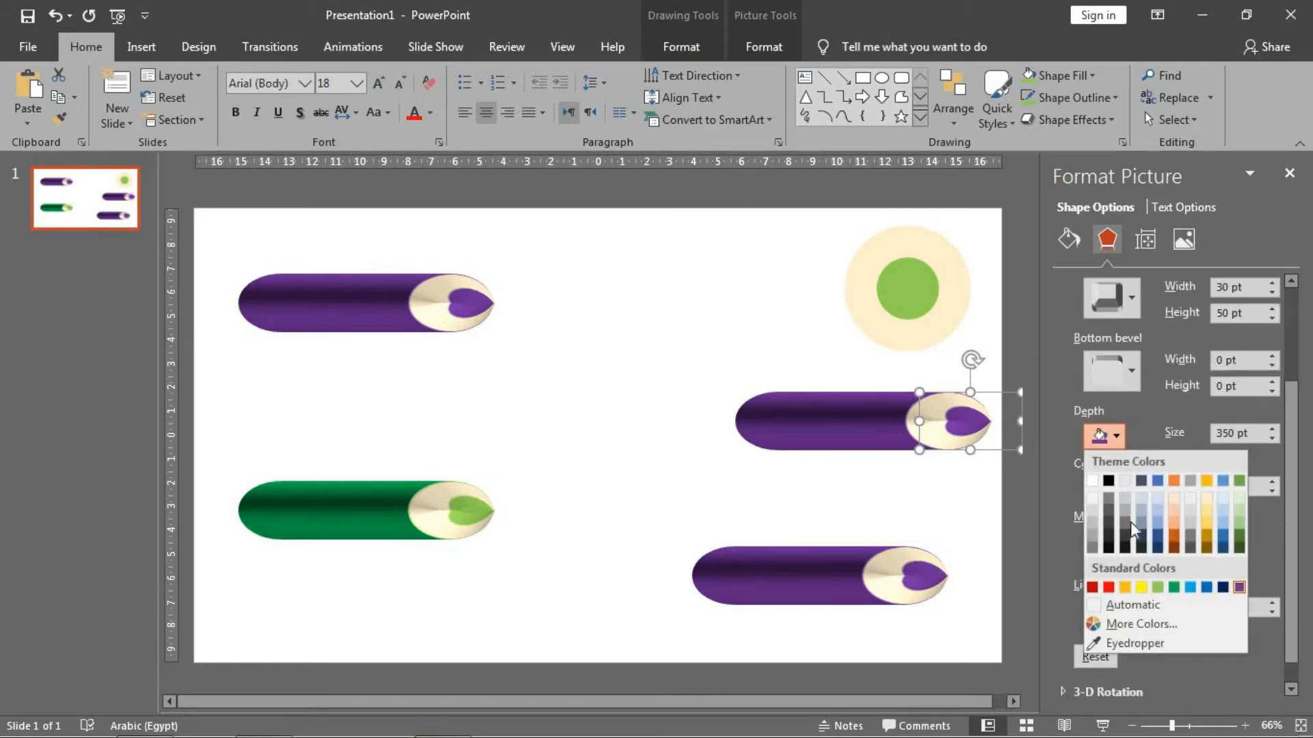
pyautogui.click(1092, 588)
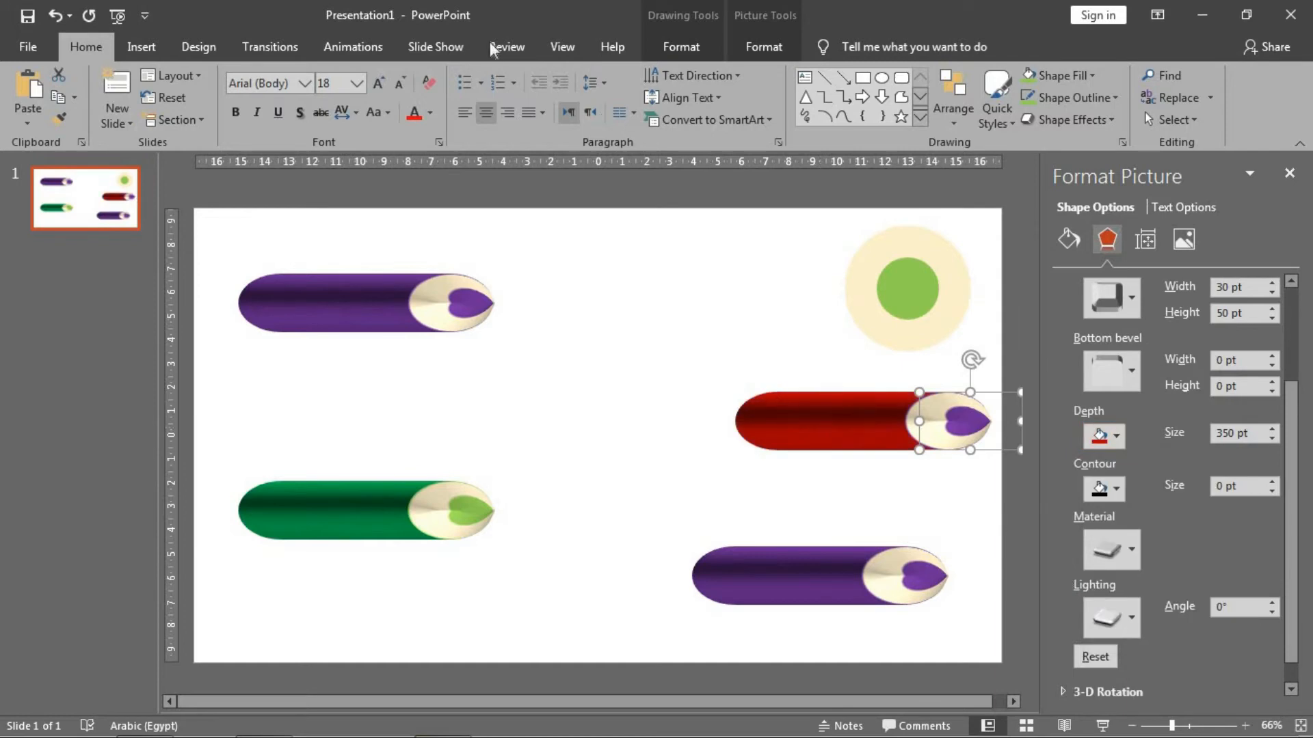
pyautogui.click(677, 47)
pyautogui.click(488, 103)
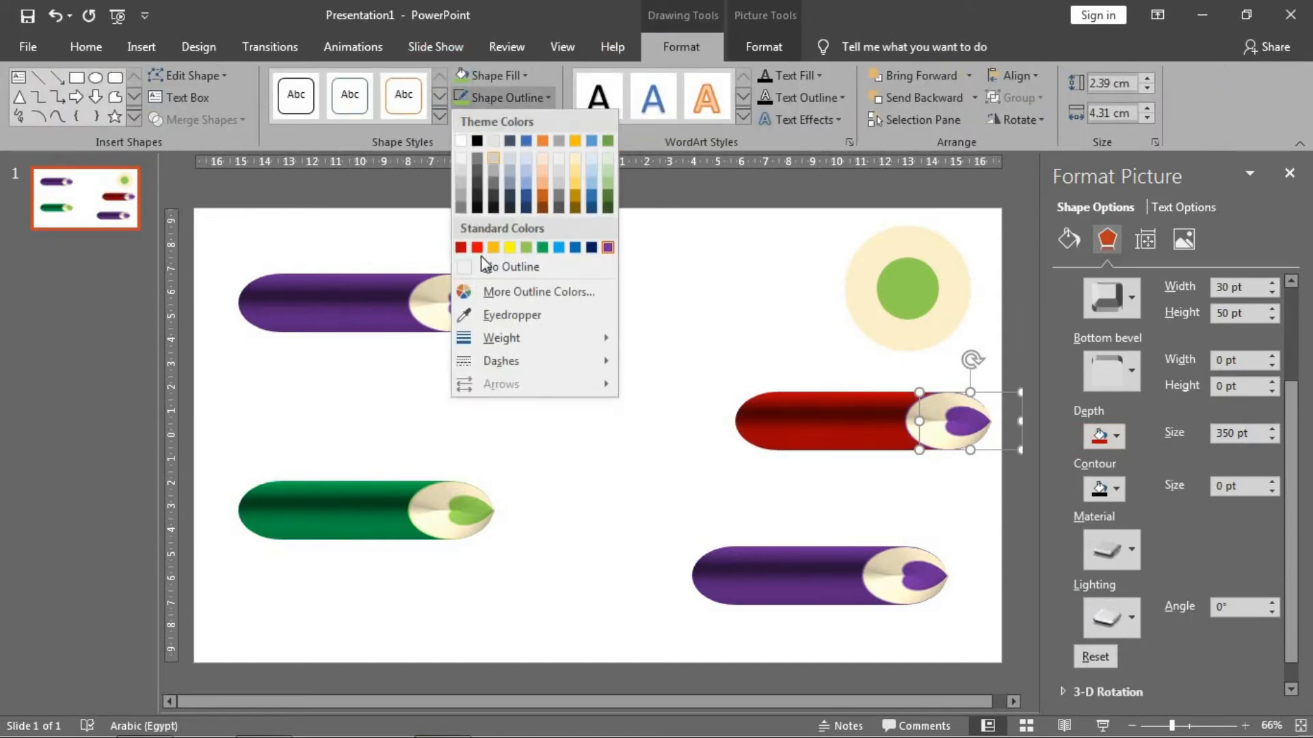
pyautogui.click(474, 244)
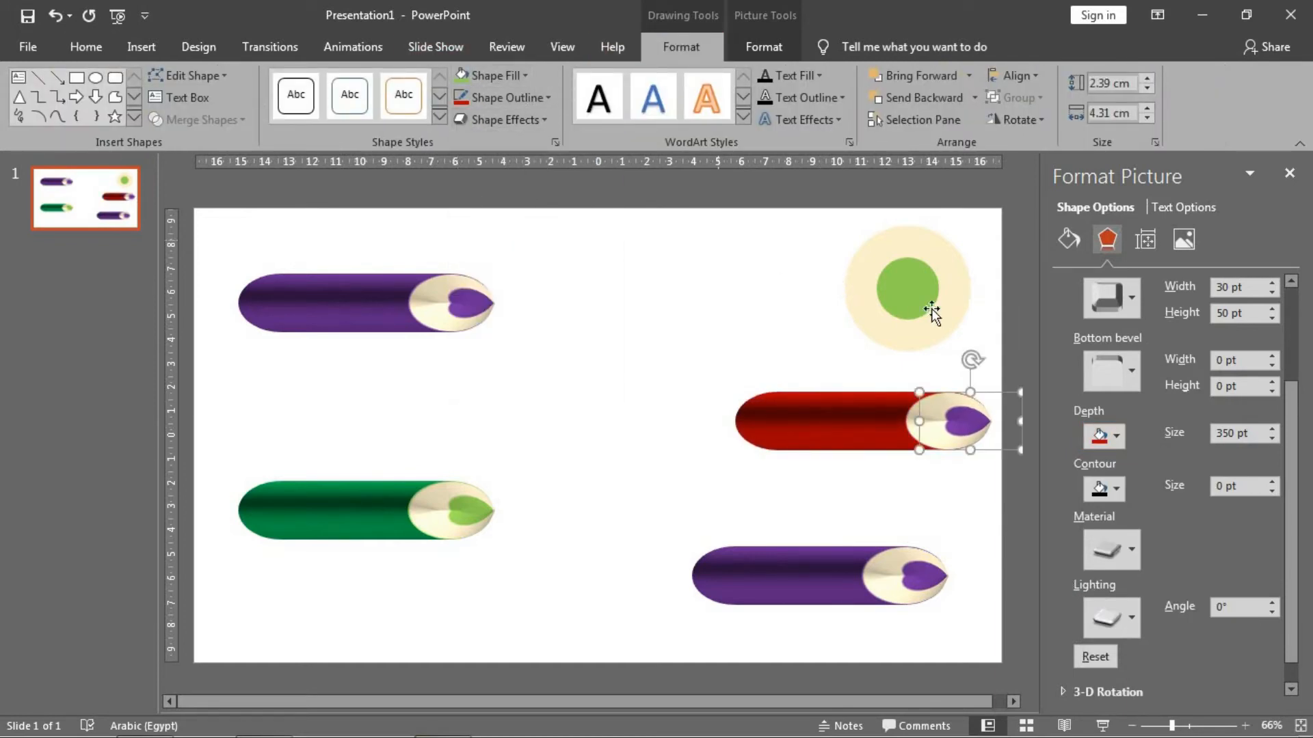
# Fill the small inner circle with dark red and paste a single-picture copy of both circles in the middle of the slide
pyautogui.click(907, 287)
pyautogui.click(506, 75)
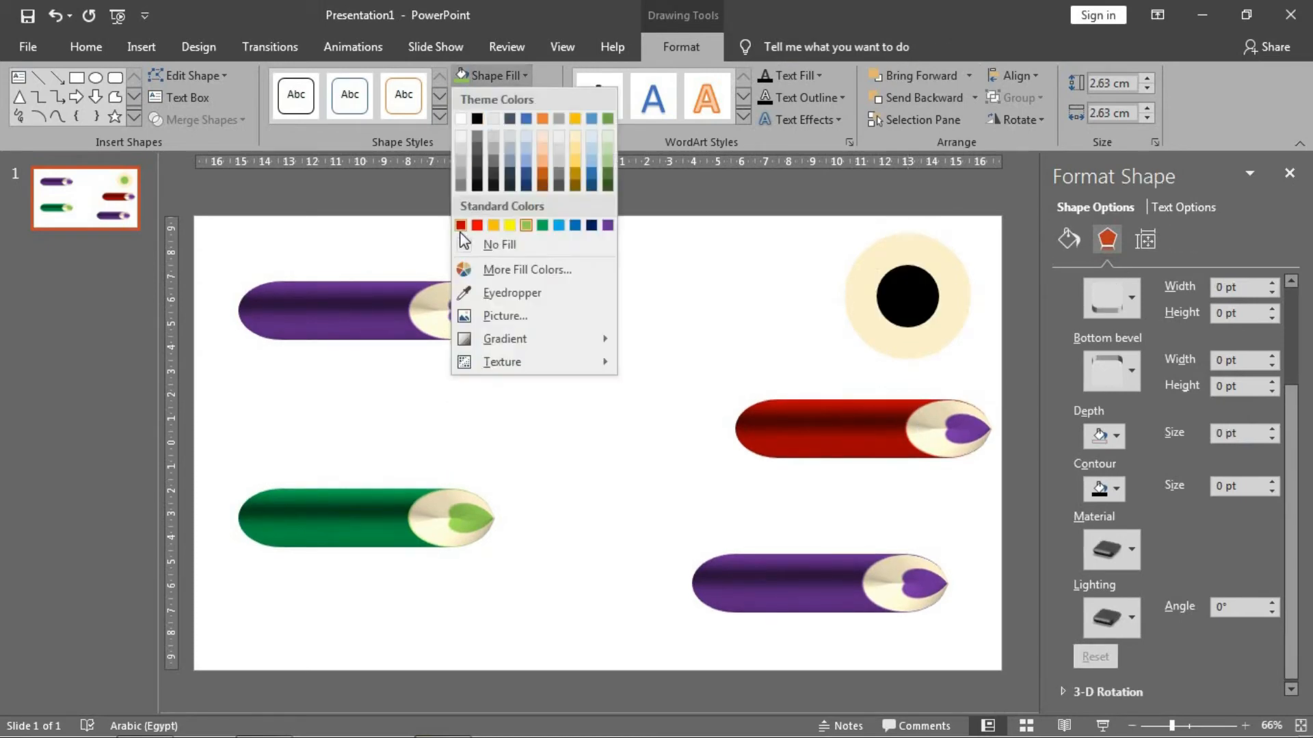
pyautogui.click(465, 245)
pyautogui.keyDown('ctrl'); pyautogui.click(919, 343); pyautogui.keyUp('ctrl')
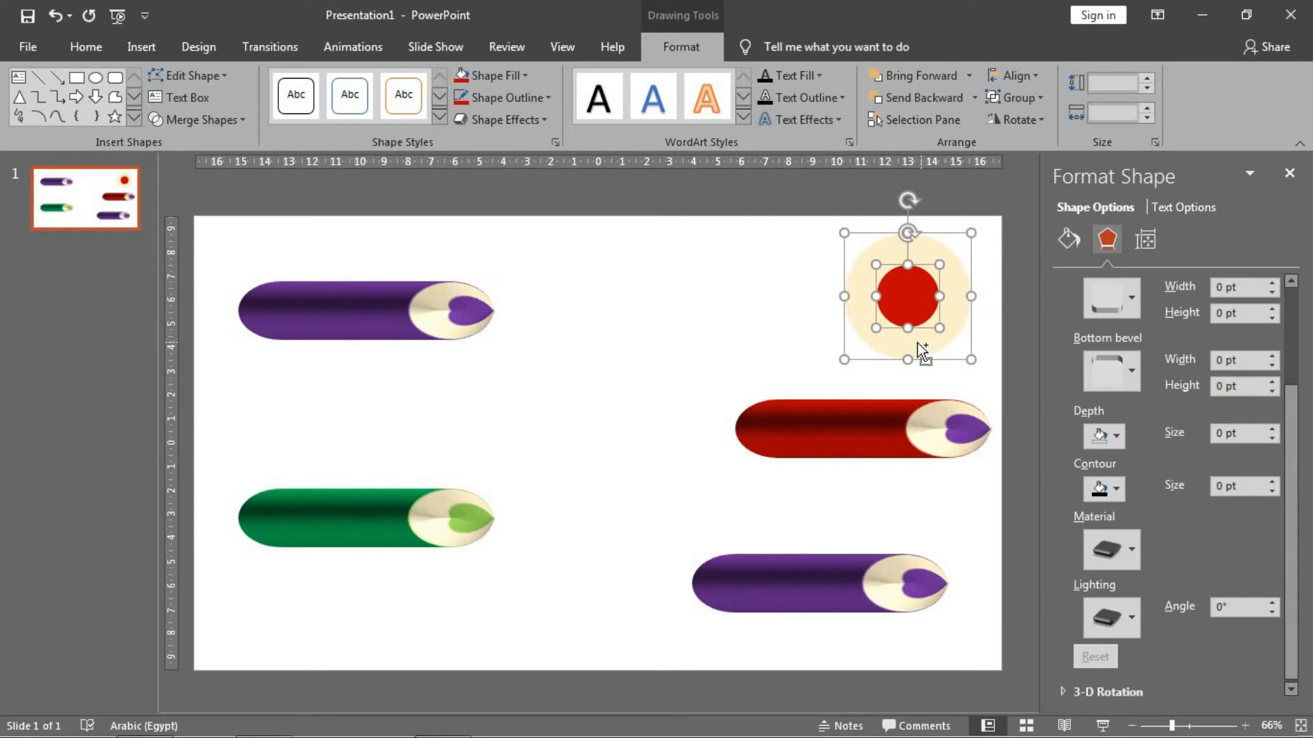
pyautogui.rightClick(651, 337)
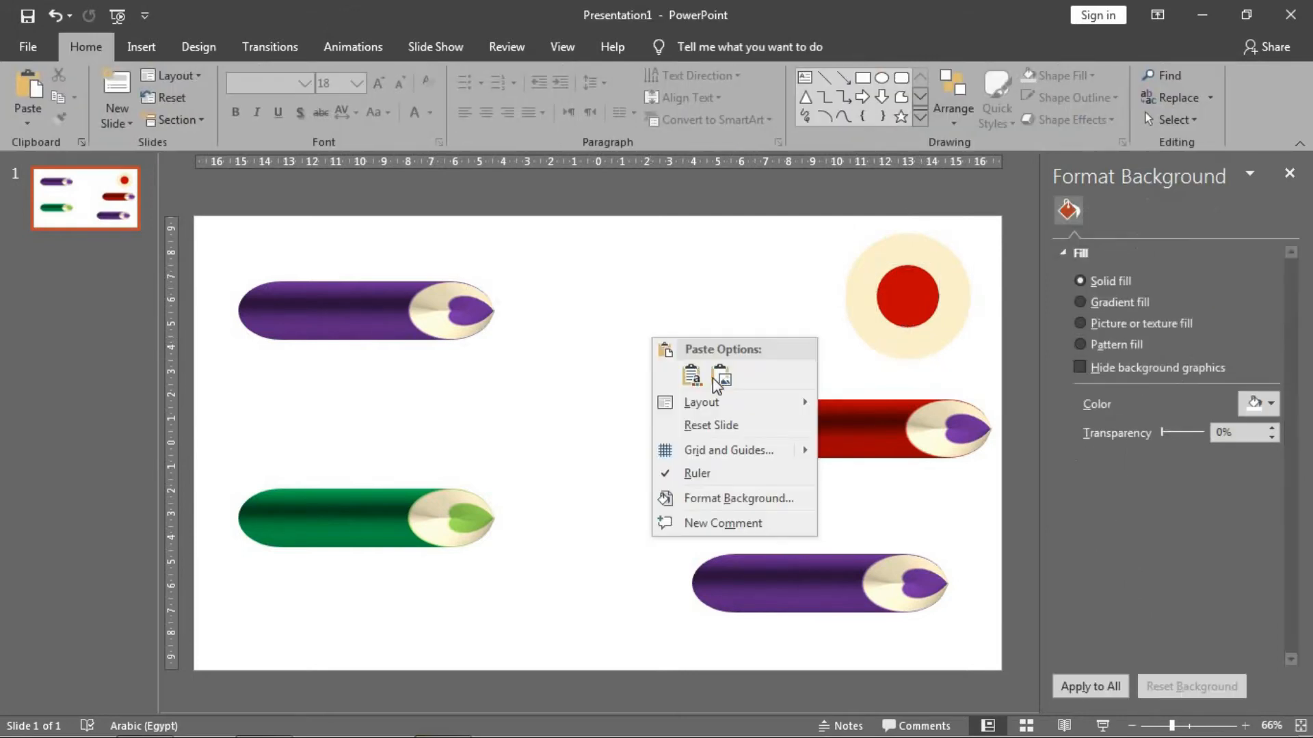
pyautogui.click(718, 375)
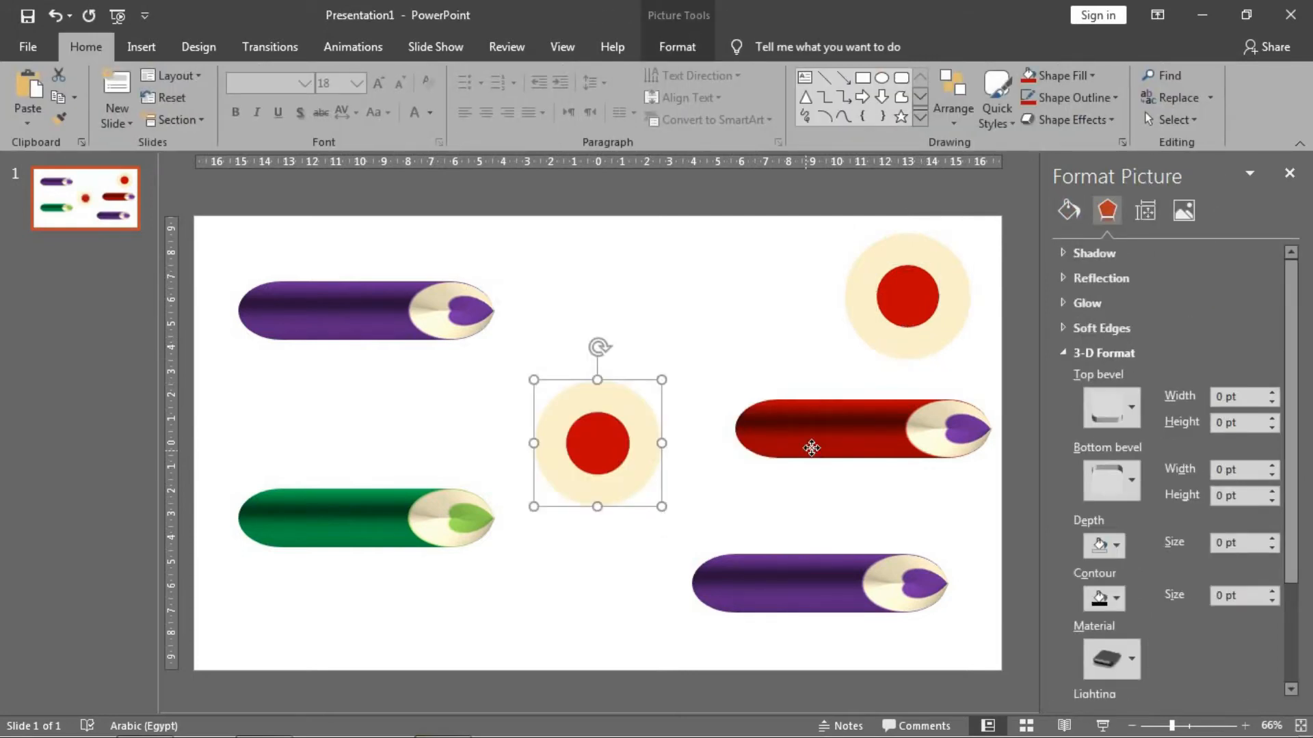
# Fill the red pencil with the copied red circles picture from the clipboard, and delete the pasted picture from the slide
pyautogui.click(952, 428)
pyautogui.click(1069, 241)
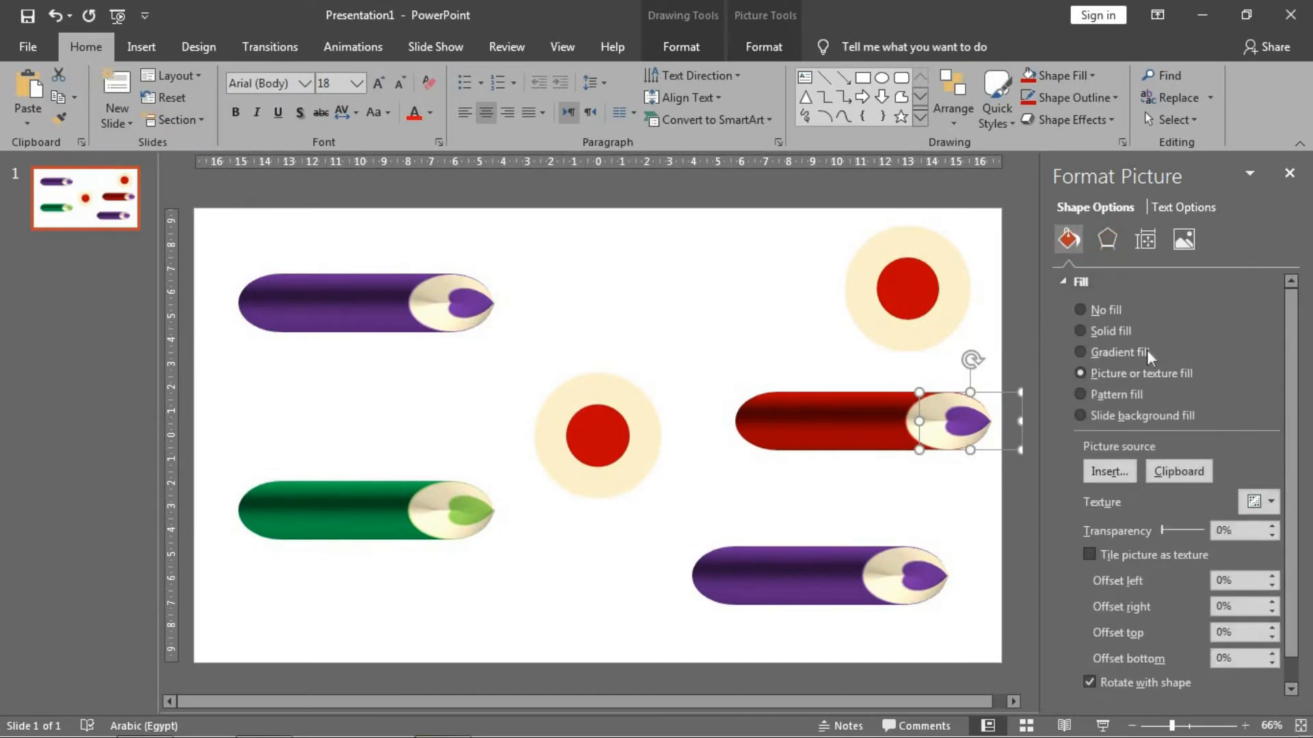
pyautogui.click(1162, 470)
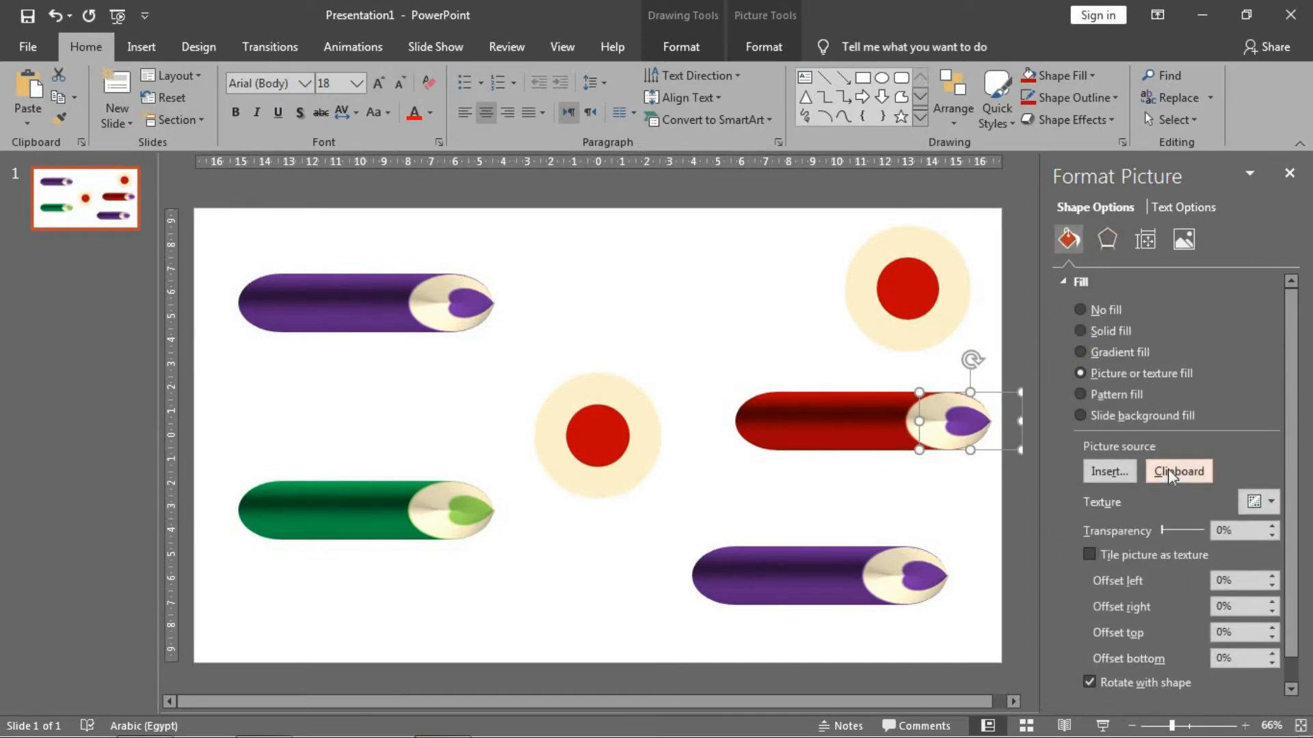
pyautogui.click(589, 471)
pyautogui.press('Delete')
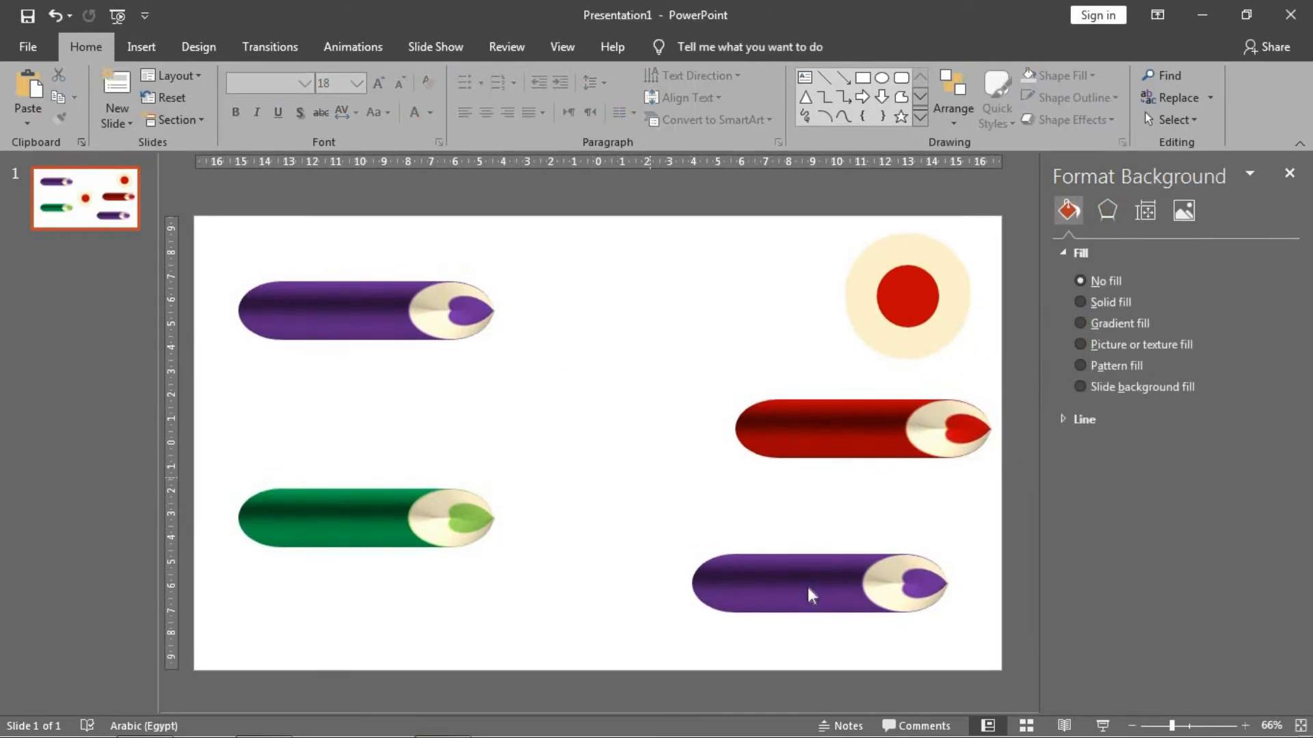
# Give the lower-right pencil a light blue depth color and a light blue outline
pyautogui.click(903, 578)
pyautogui.click(1107, 239)
pyautogui.scroll(-3, 1107, 437)
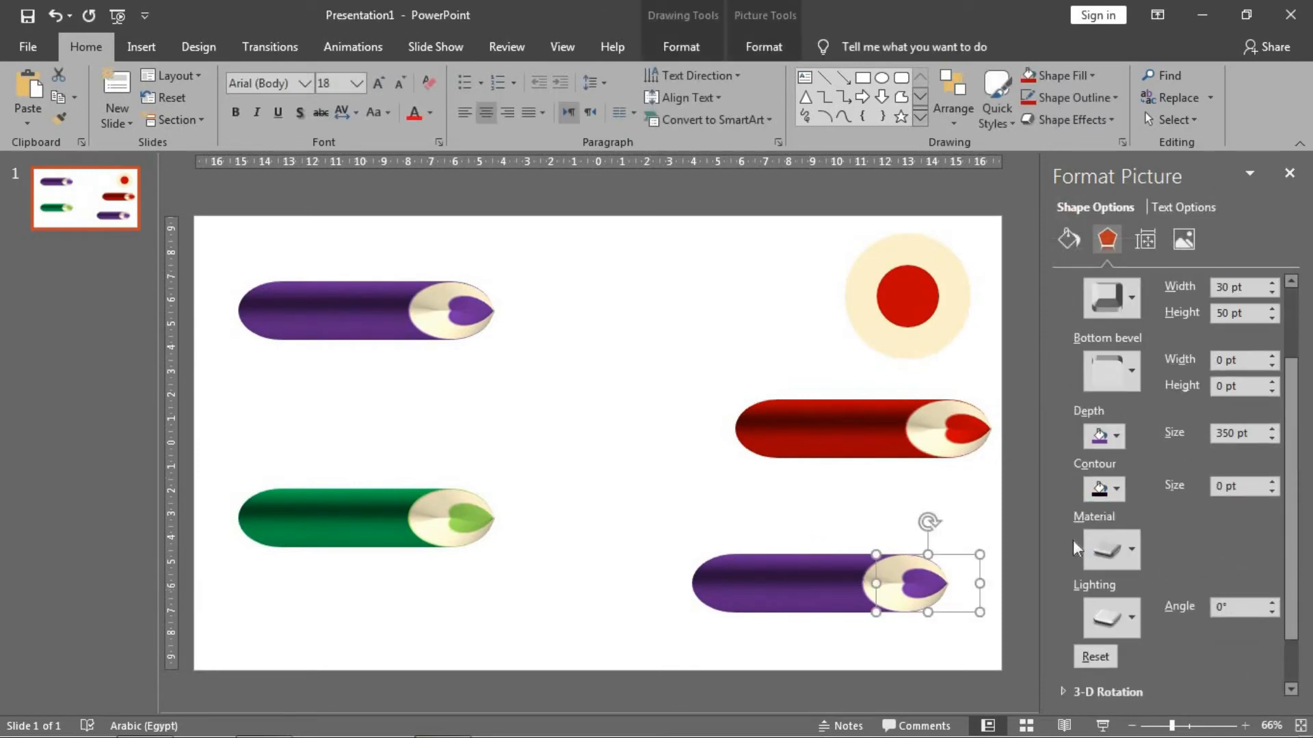
pyautogui.click(1102, 438)
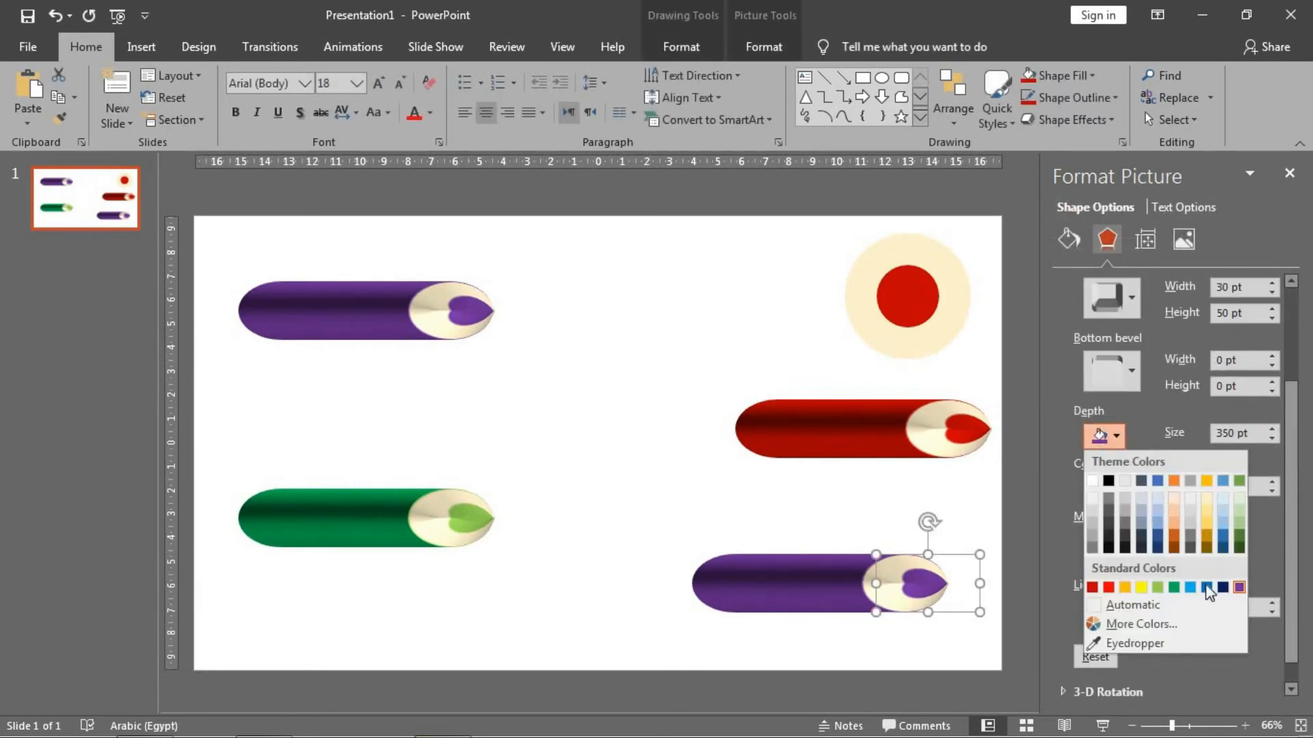
pyautogui.click(1190, 588)
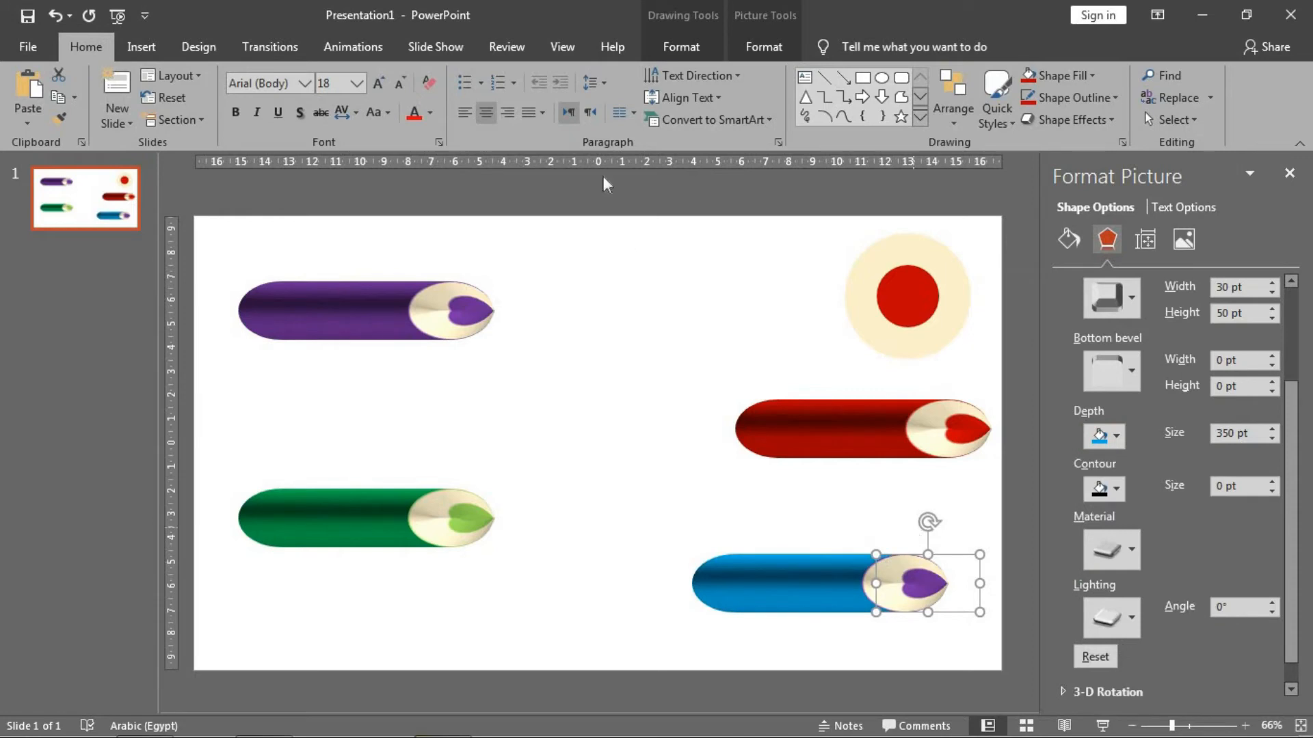
pyautogui.click(681, 46)
pyautogui.click(527, 98)
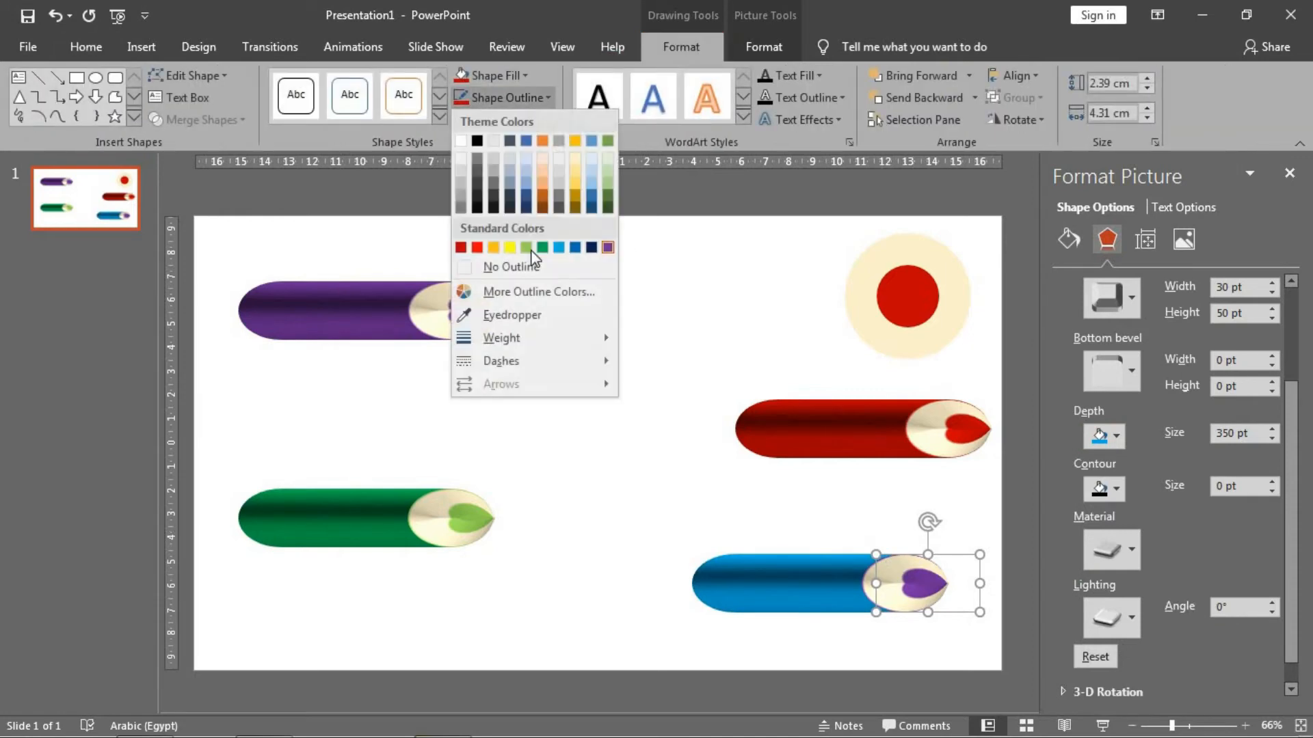
pyautogui.click(558, 246)
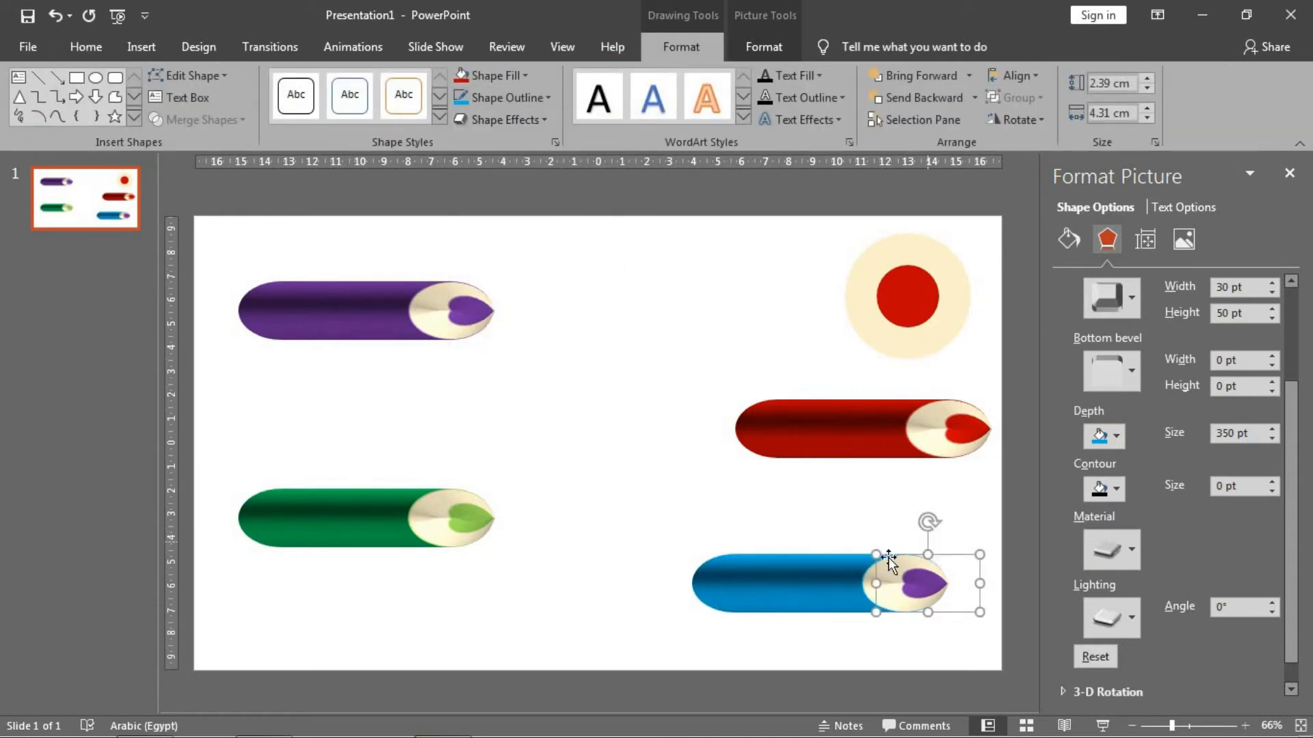
# Fill the small inner circle with light blue and paste both circles as one picture in the middle of the slide
pyautogui.click(906, 298)
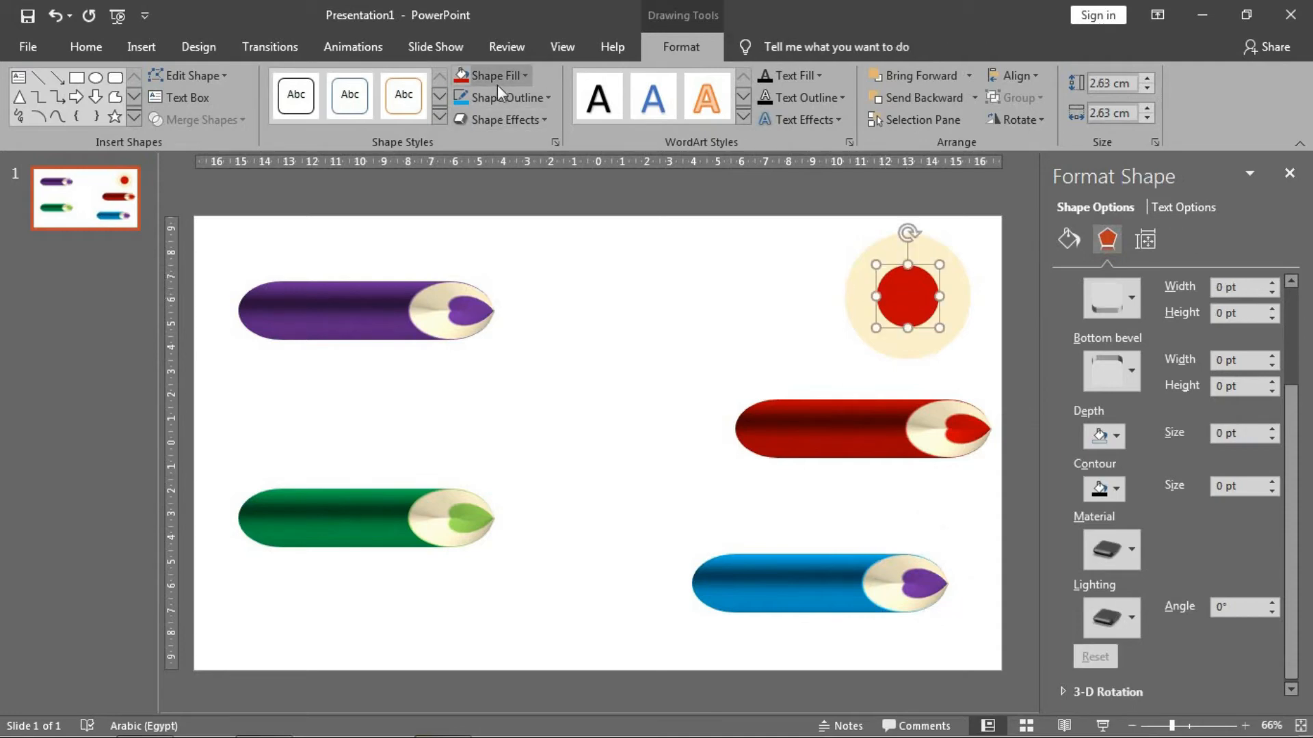
pyautogui.click(498, 82)
pyautogui.click(558, 226)
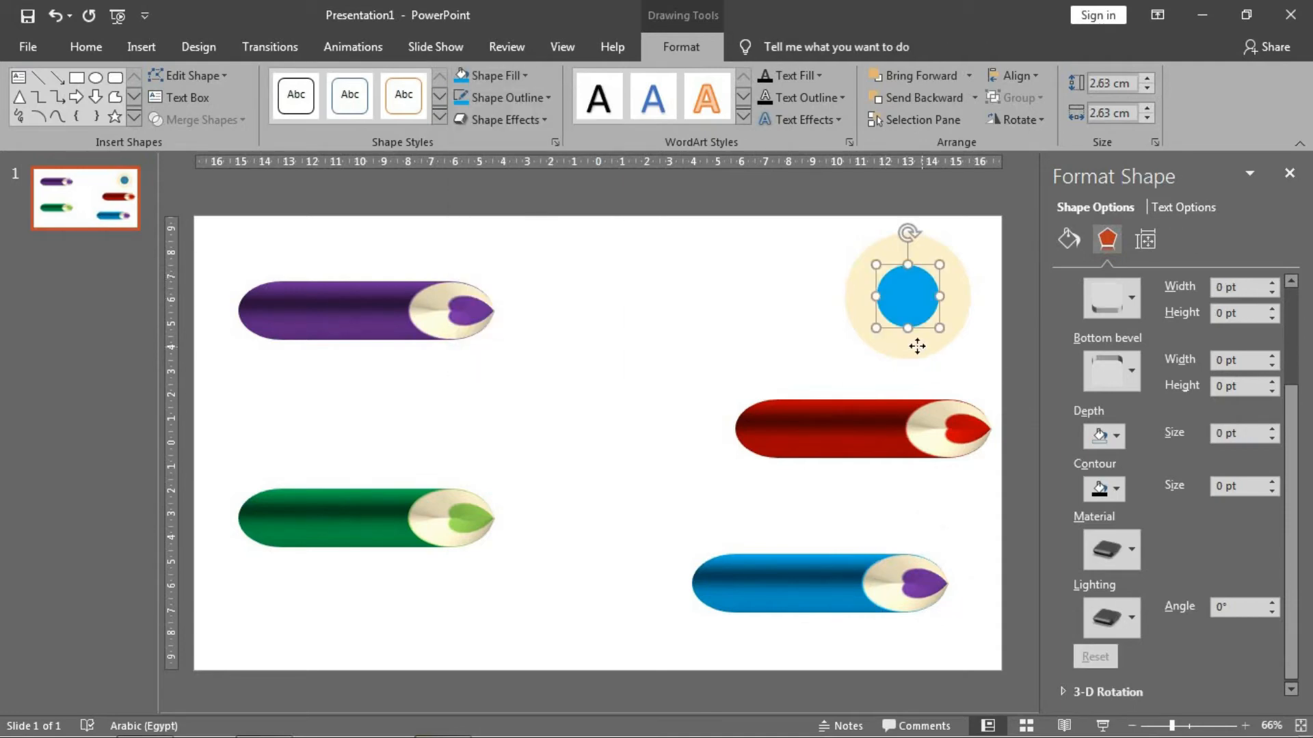
pyautogui.click(583, 395)
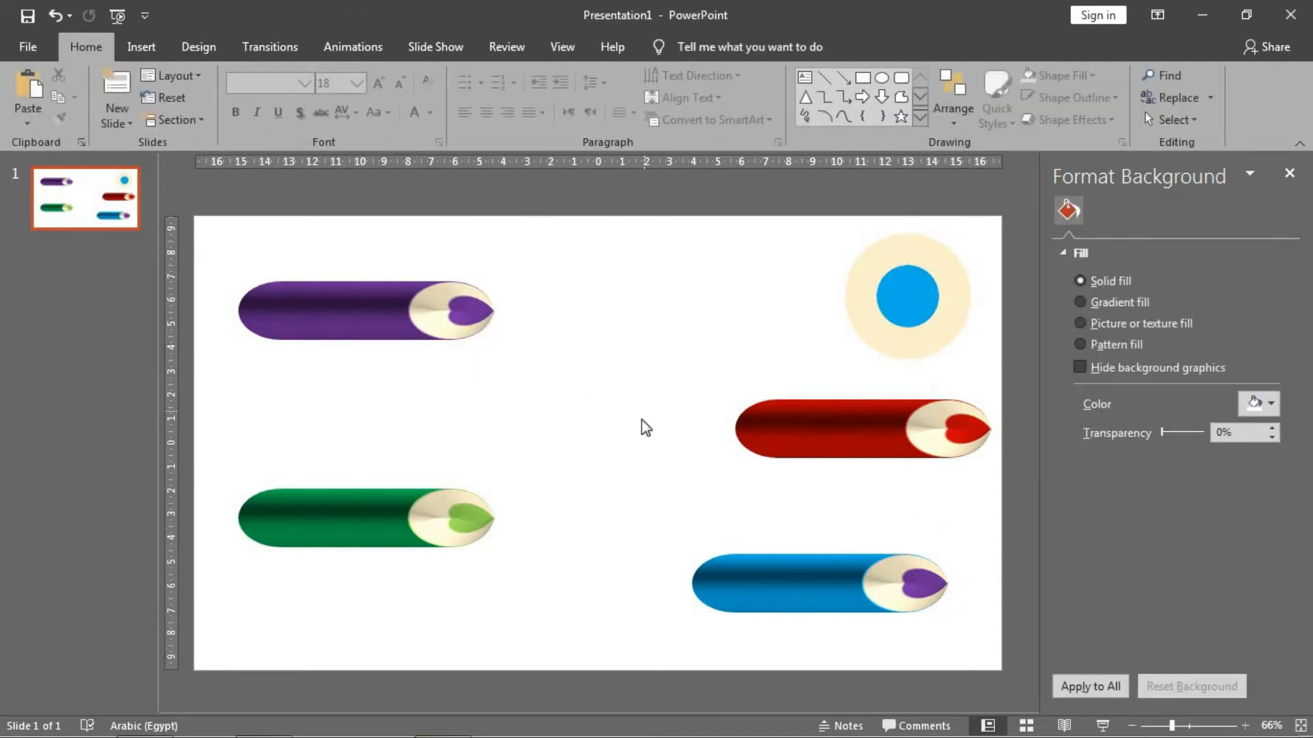
pyautogui.rightClick(586, 391)
pyautogui.click(646, 432)
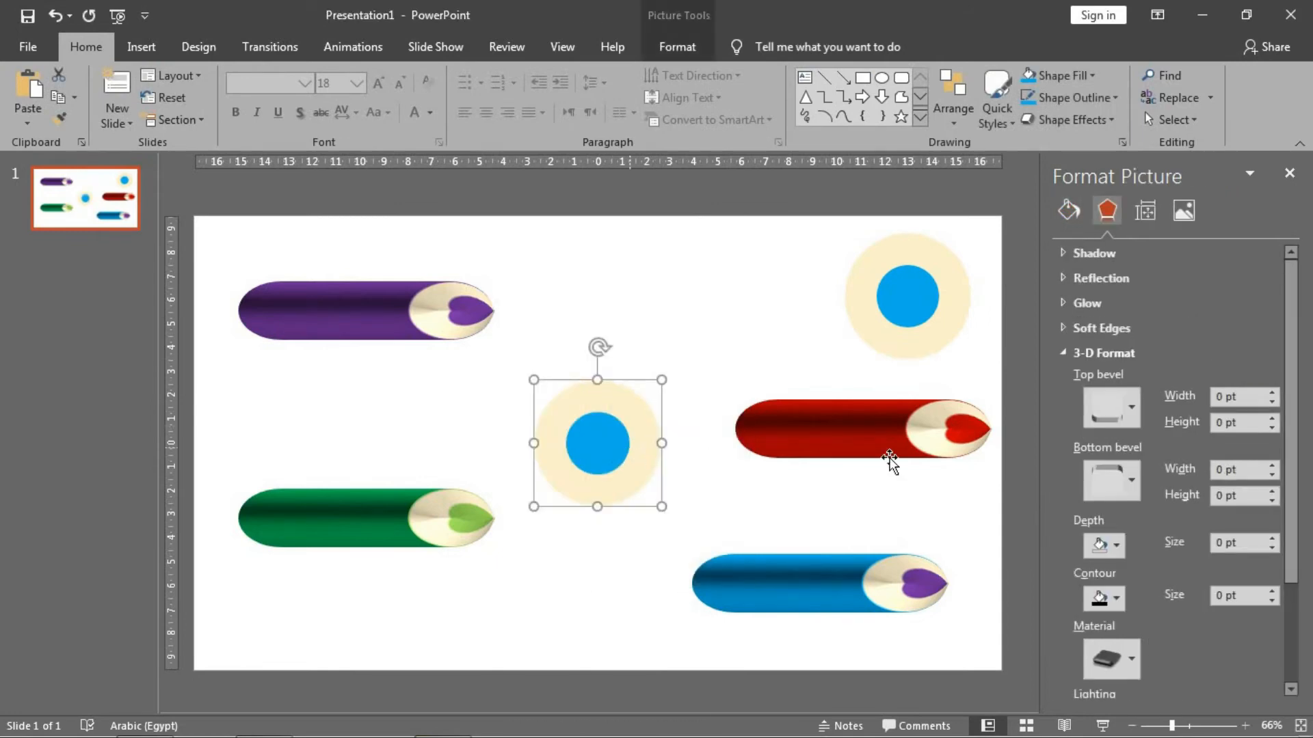